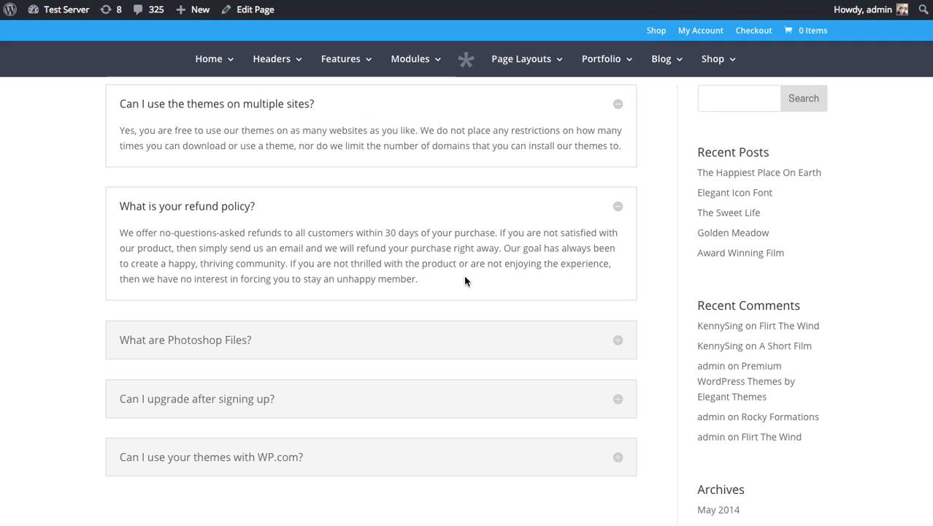
# Expand and collapse the theme-usage and refund-policy questions on the FAQ page to examine how toggles behave
pyautogui.click(617, 207)
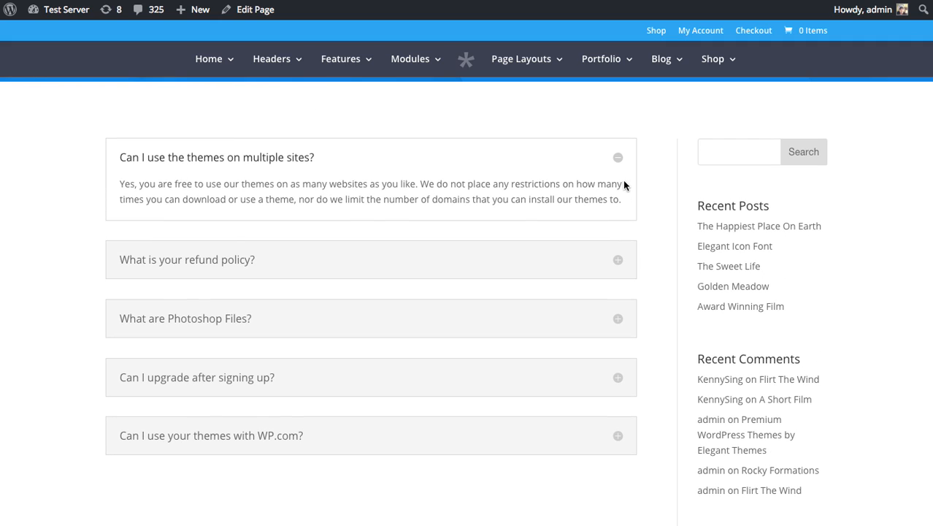
pyautogui.click(617, 159)
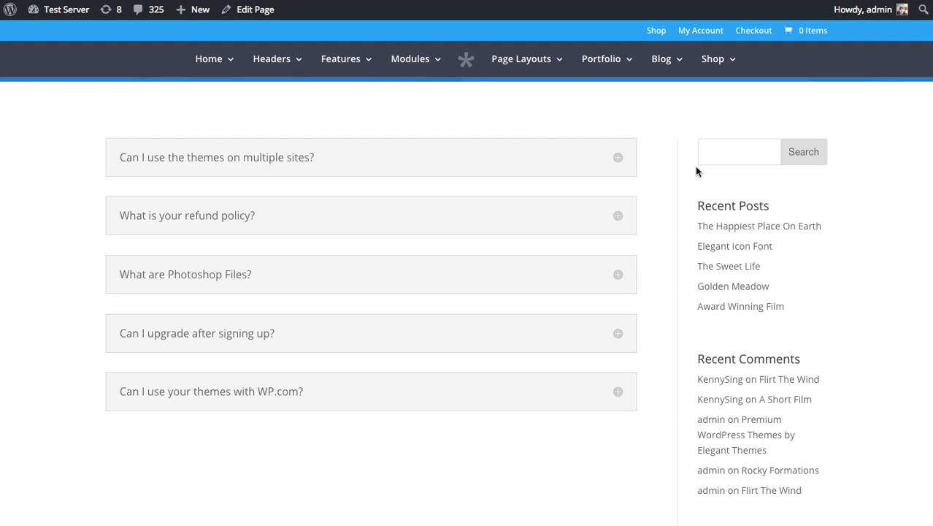
pyautogui.click(496, 216)
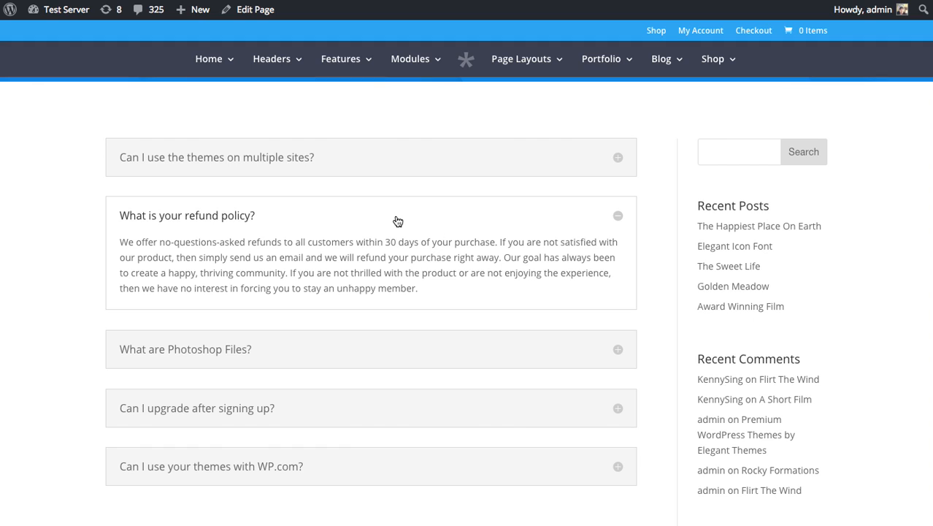
pyautogui.click(381, 215)
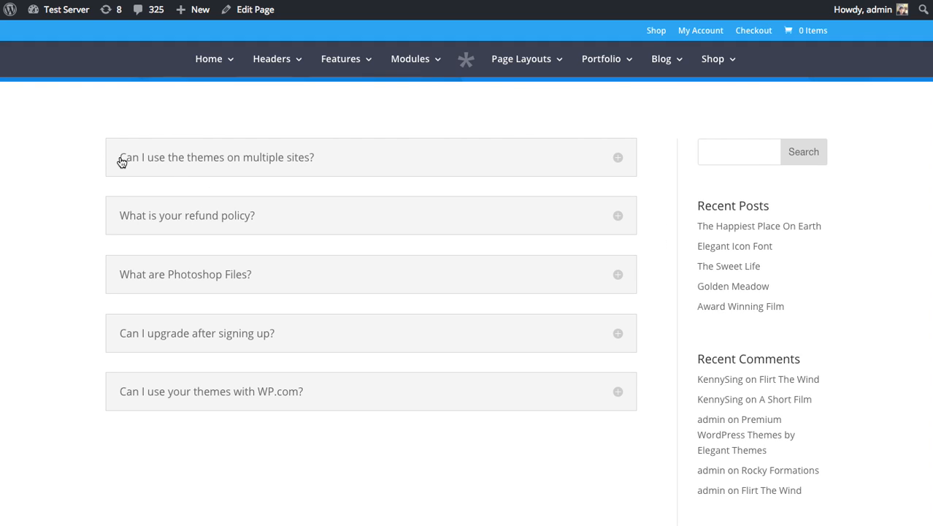
pyautogui.click(200, 164)
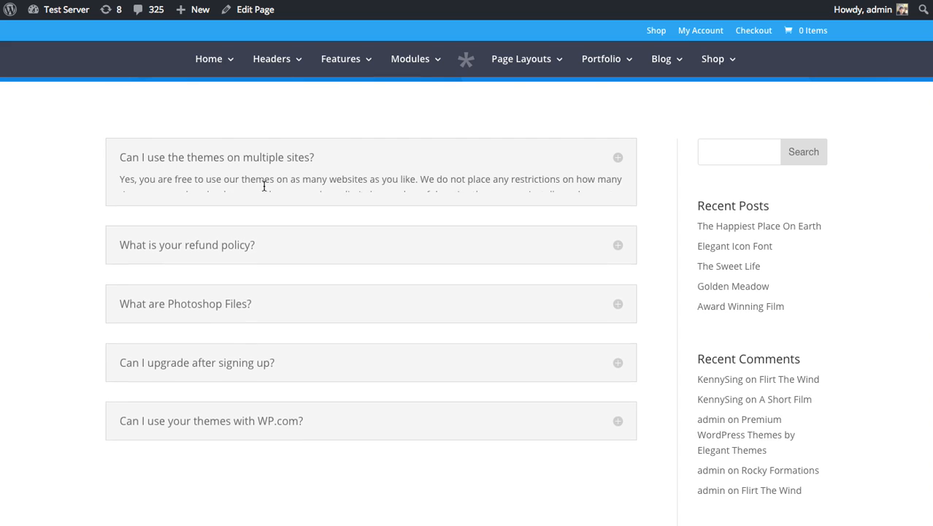
pyautogui.click(230, 268)
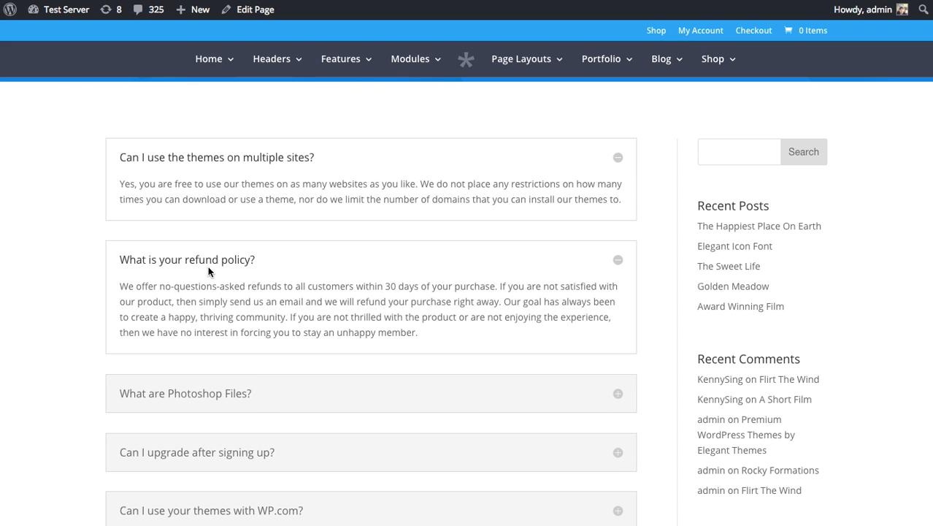
pyautogui.click(227, 264)
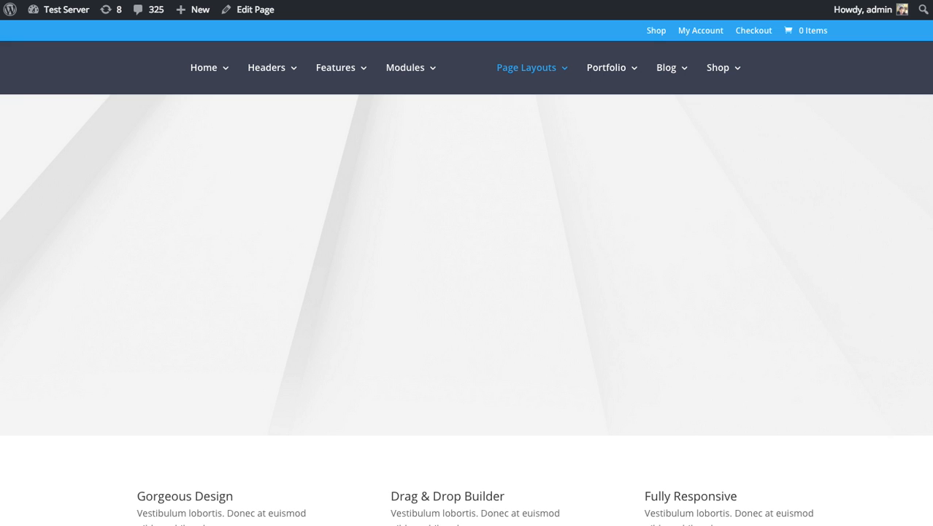
# Look through the sales page's sections, including the pricing tables, customer testimonials and the row of logos
pyautogui.moveTo(708, 169)
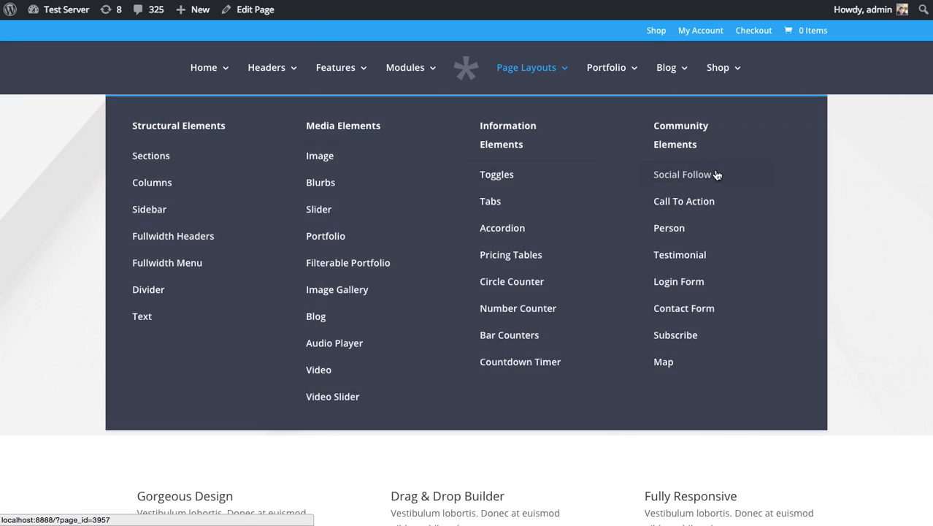
pyautogui.scroll(-5, 844, 179)
pyautogui.scroll(-10, 844, 169)
pyautogui.scroll(-2, 837, 172)
pyautogui.scroll(3, 837, 171)
pyautogui.scroll(-2, 838, 174)
pyautogui.scroll(-4, 838, 175)
pyautogui.scroll(7, 838, 175)
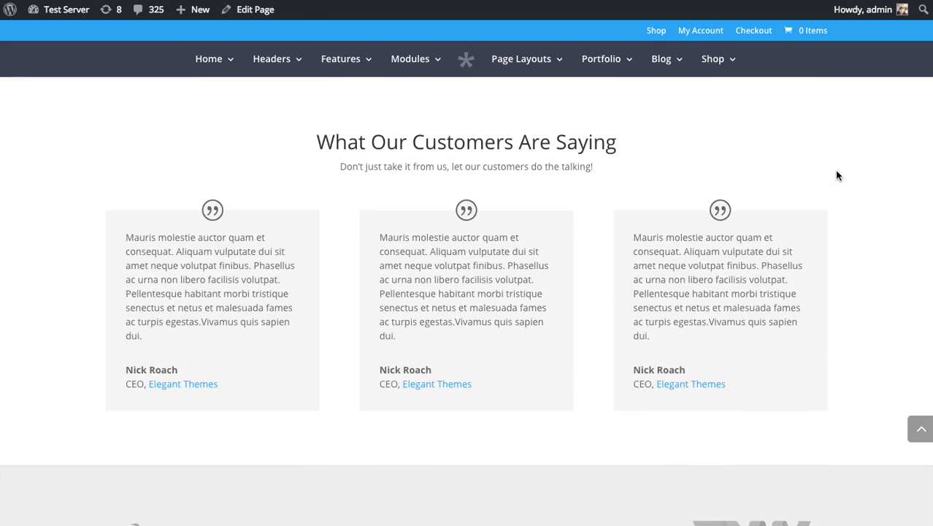
pyautogui.scroll(5, 837, 175)
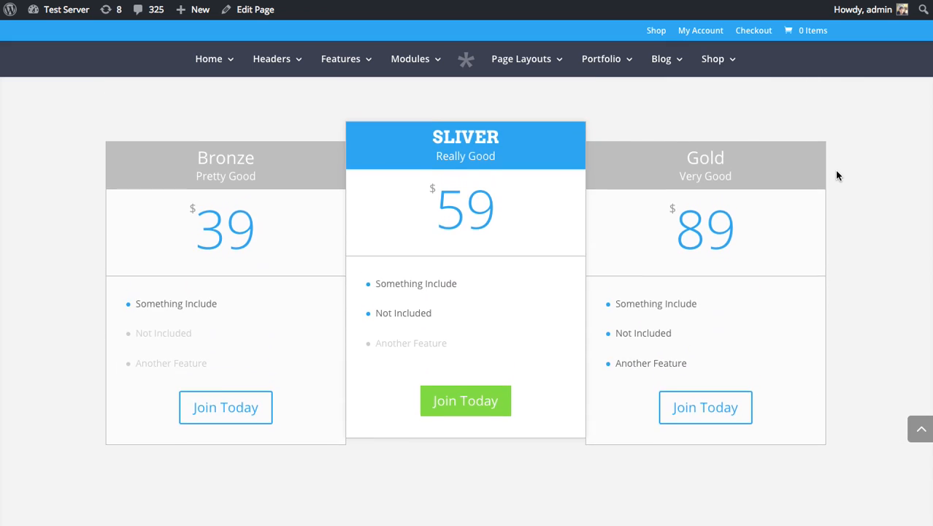
pyautogui.scroll(2, 837, 176)
pyautogui.scroll(-1, 838, 175)
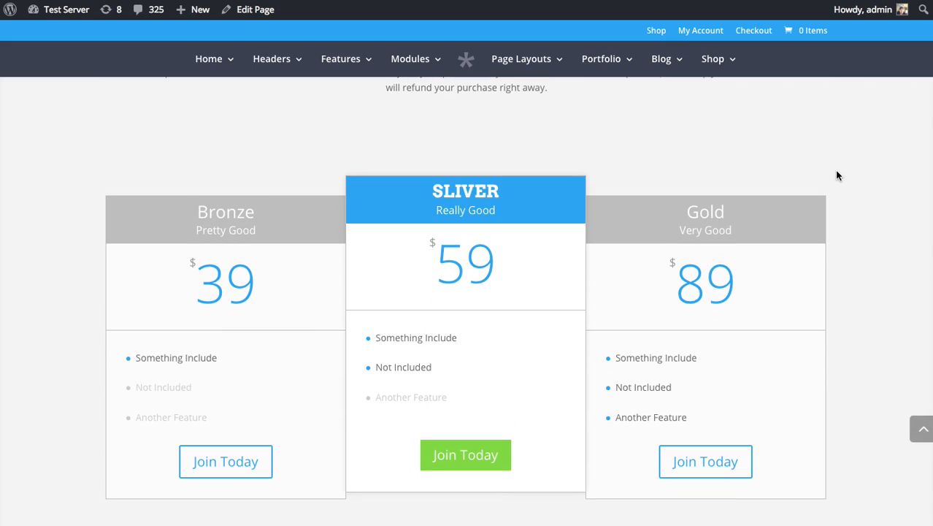
pyautogui.scroll(-1, 837, 176)
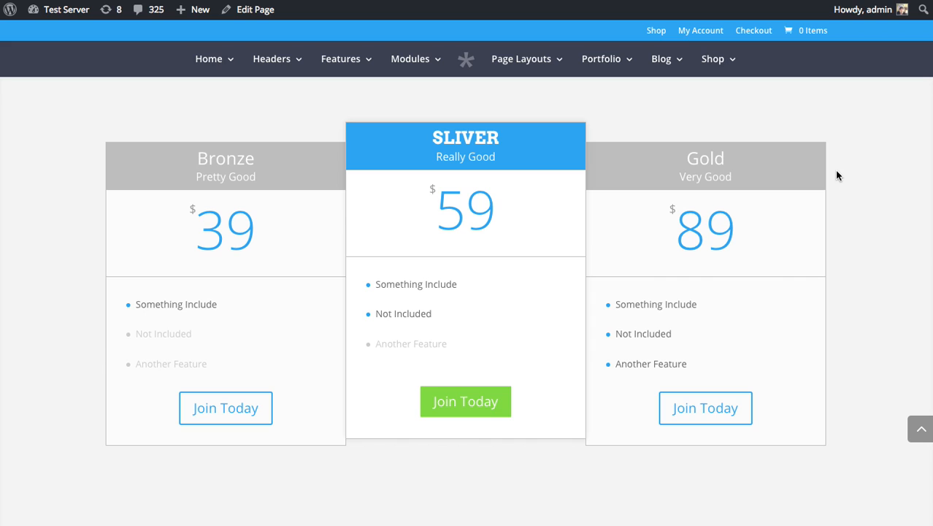
pyautogui.scroll(-8, 837, 175)
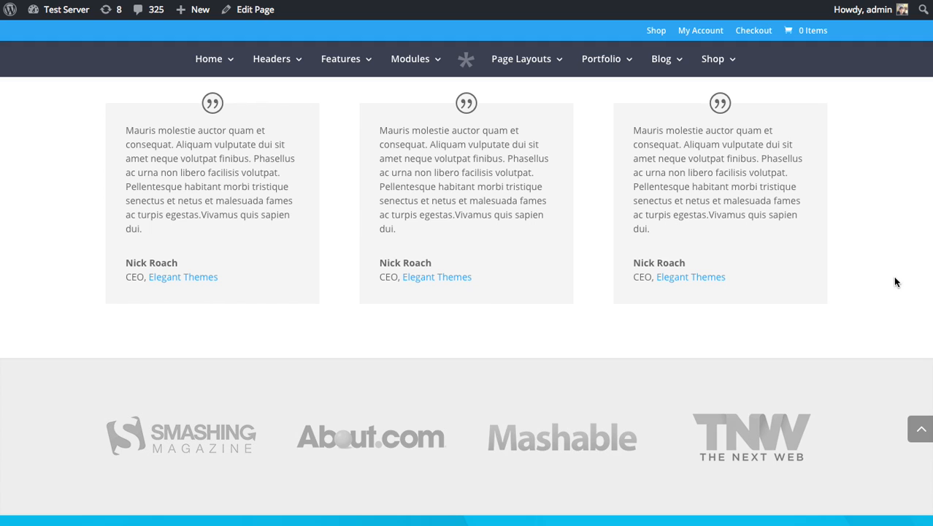
# Open the sales page for editing and add a standard section with a single full-width column below the four-image section
pyautogui.click(251, 11)
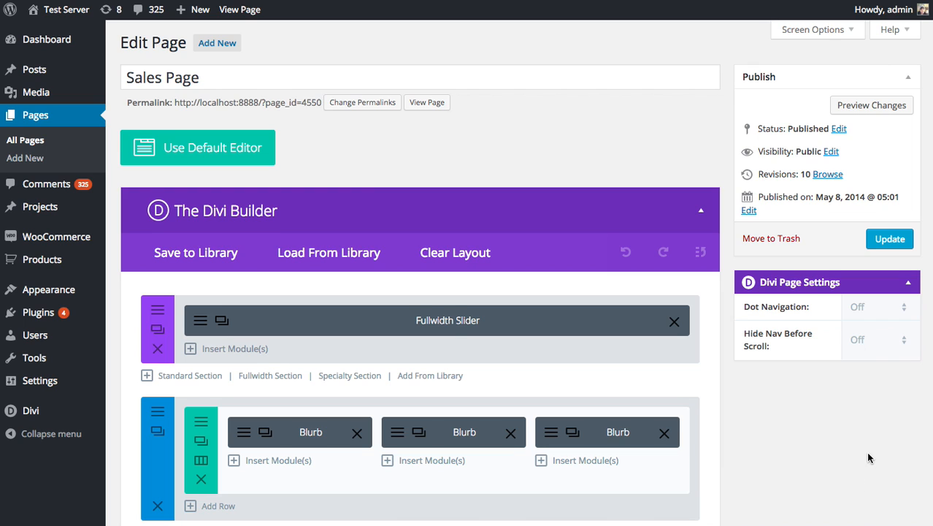
pyautogui.scroll(-10, 868, 453)
pyautogui.scroll(-5, 868, 456)
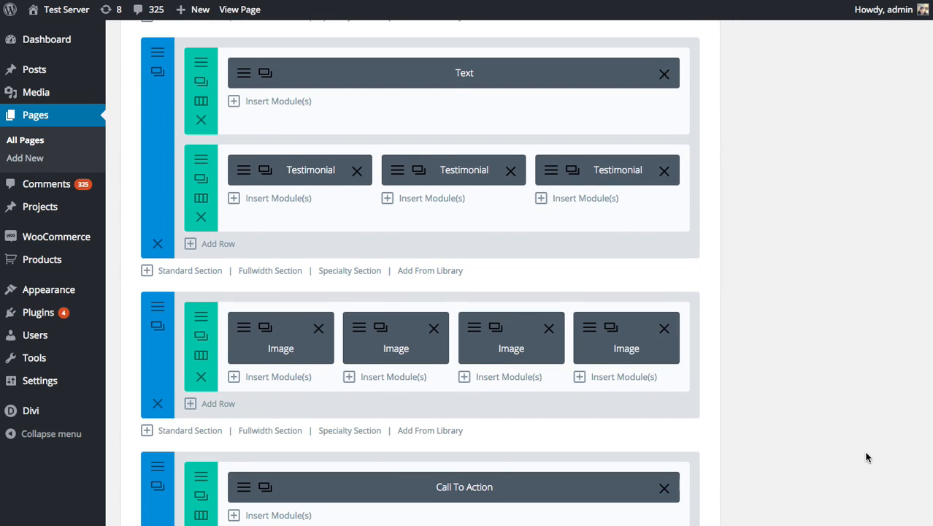
pyautogui.click(150, 176)
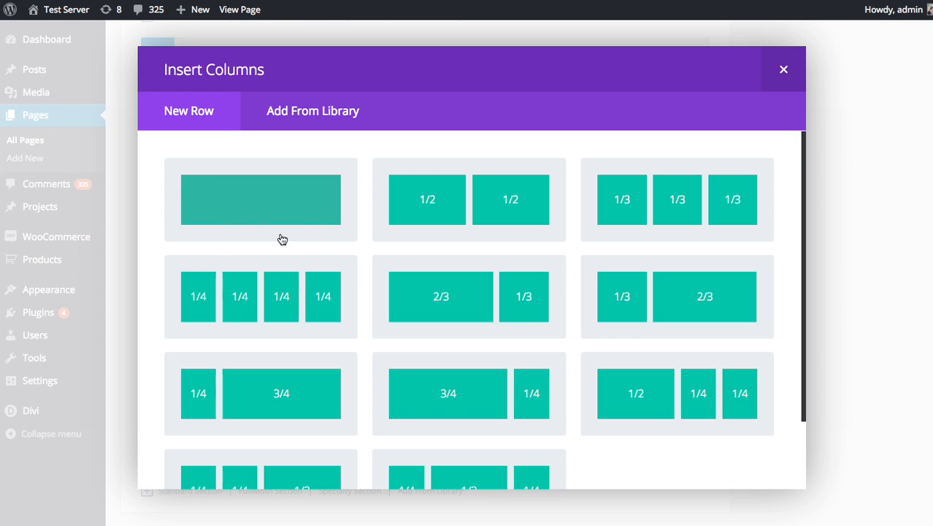
pyautogui.click(261, 204)
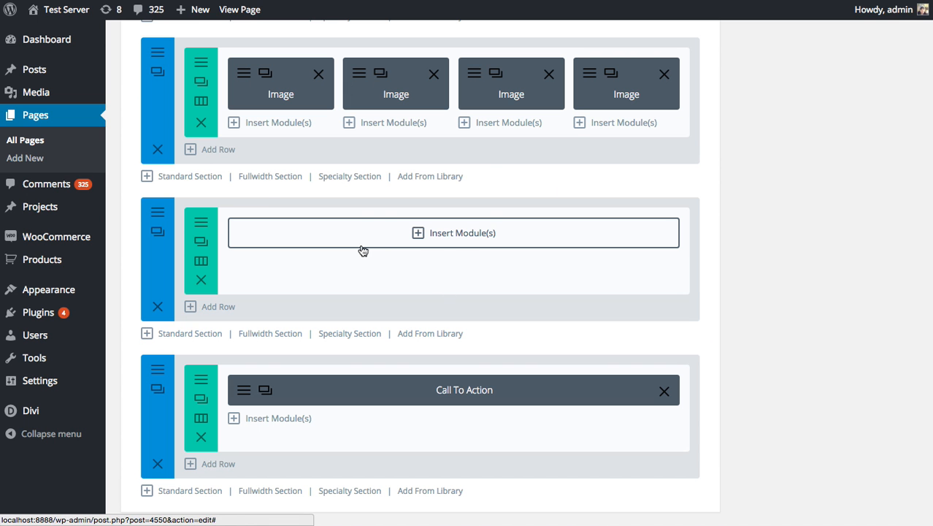
# Insert a Toggle module into the new single-column row
pyautogui.click(450, 235)
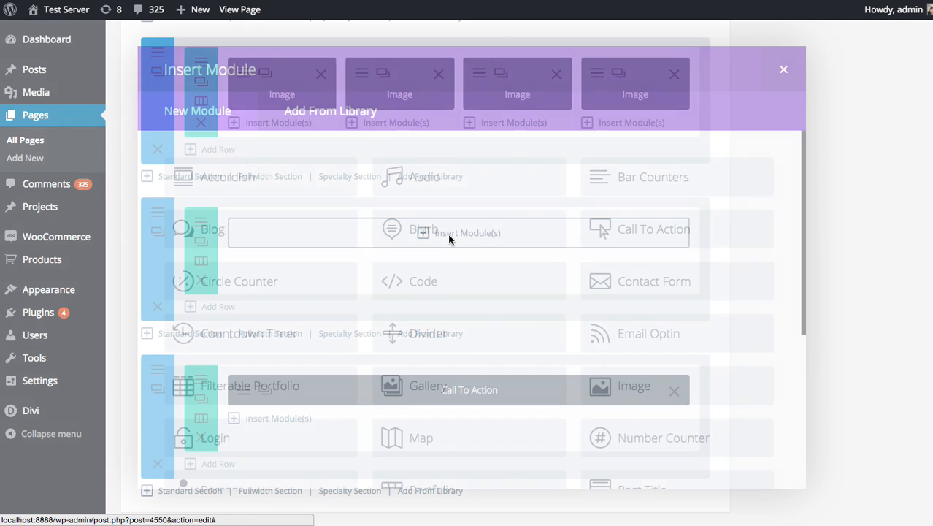
pyautogui.scroll(-5, 510, 265)
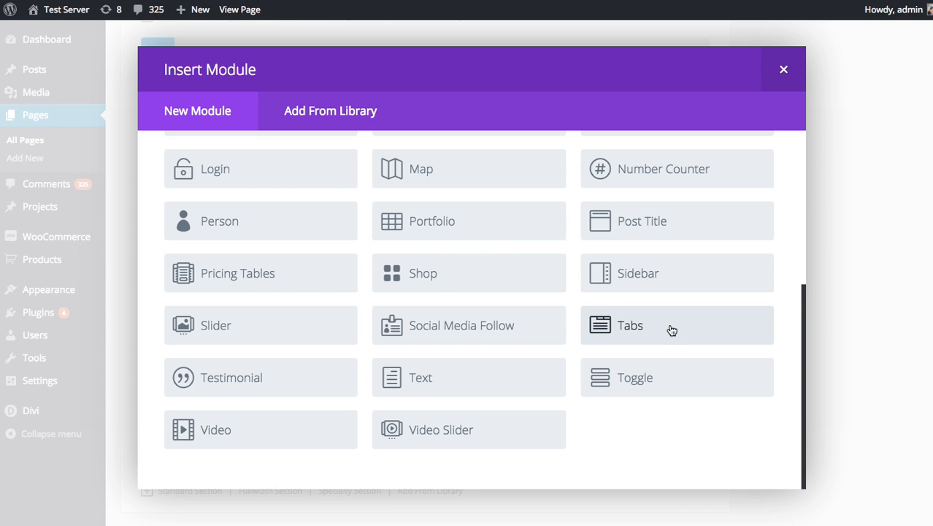
pyautogui.click(659, 383)
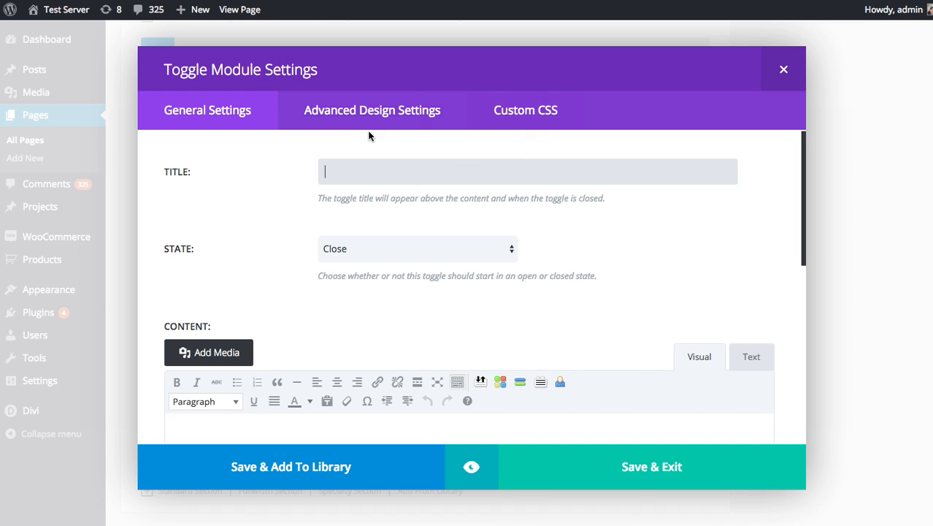
# Examine the toggle module's advanced design options and its custom CSS fields
pyautogui.click(380, 115)
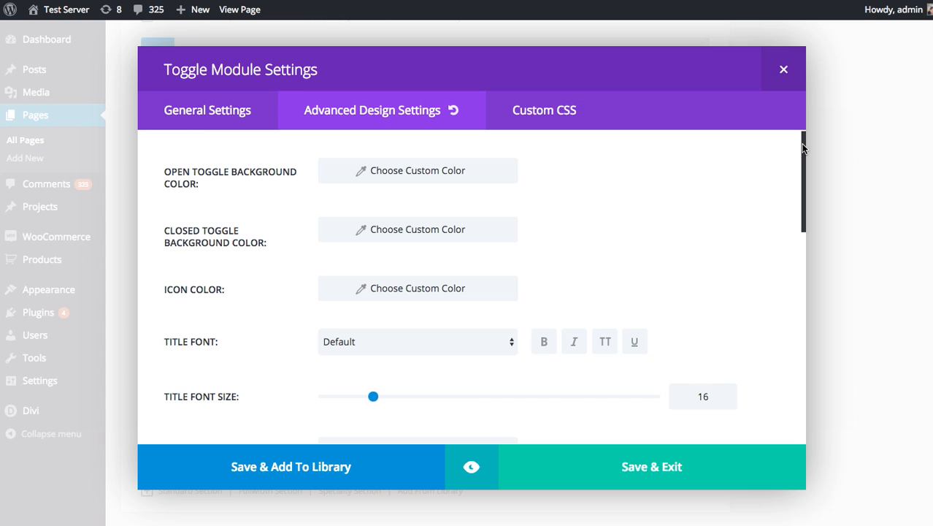
pyautogui.moveTo(803, 148); pyautogui.dragTo(798, 113)
pyautogui.scroll(-7, 738, 202)
pyautogui.scroll(-4, 725, 212)
pyautogui.scroll(10, 730, 219)
pyautogui.click(558, 117)
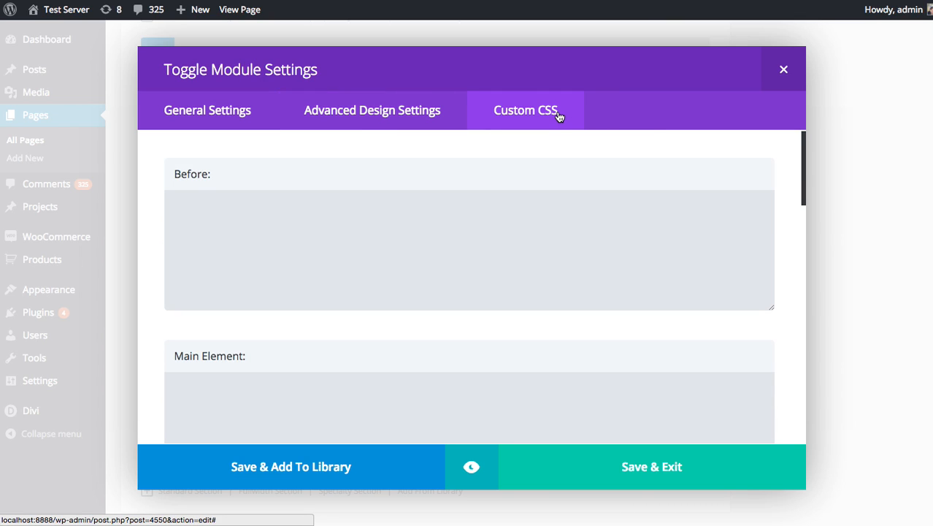
pyautogui.click(484, 261)
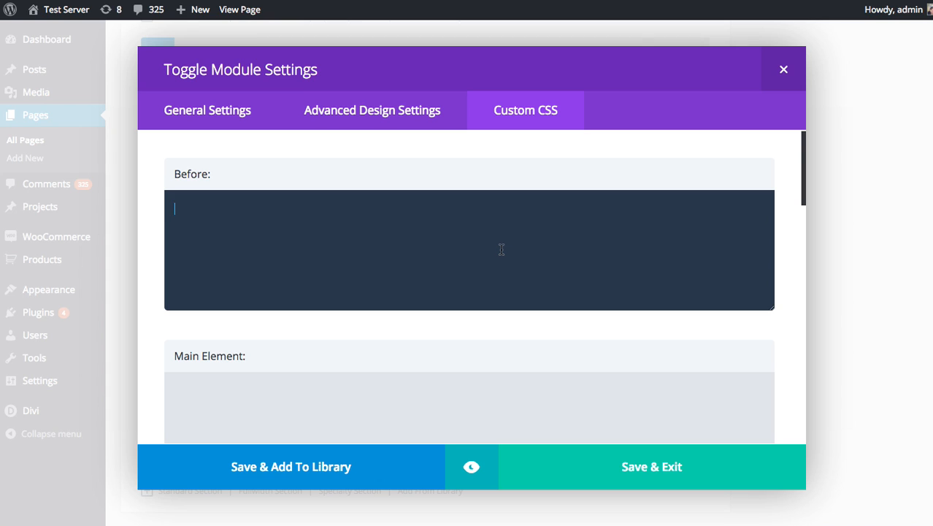
pyautogui.scroll(-3, 511, 254)
pyautogui.scroll(3, 577, 219)
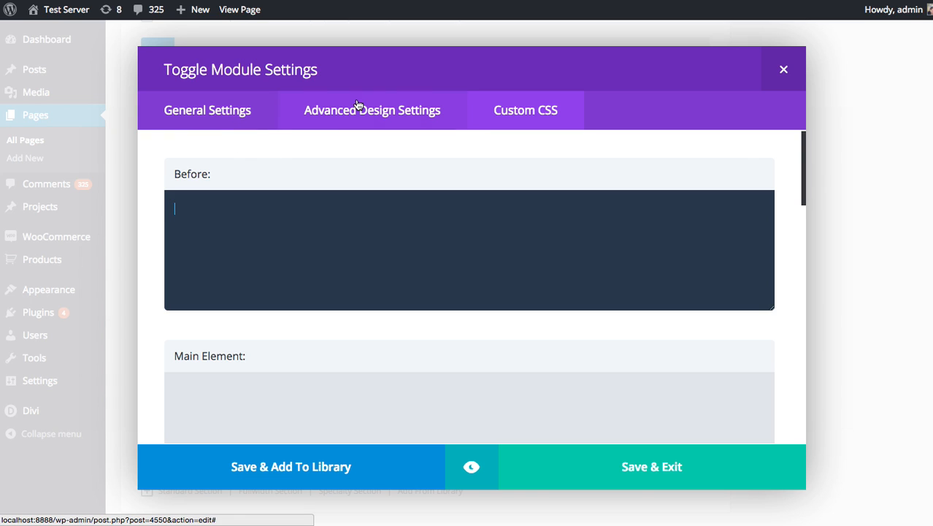
# Return to the toggle's general settings and set the title to "Can I use the themes on multiple sites?"
pyautogui.click(226, 111)
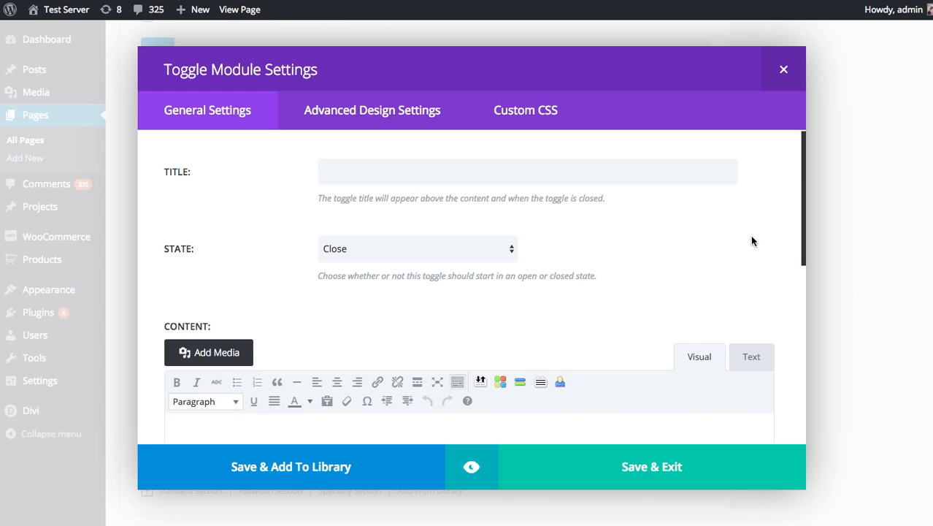
pyautogui.scroll(-8, 751, 237)
pyautogui.scroll(8, 776, 240)
pyautogui.click(377, 172)
pyautogui.click(373, 175)
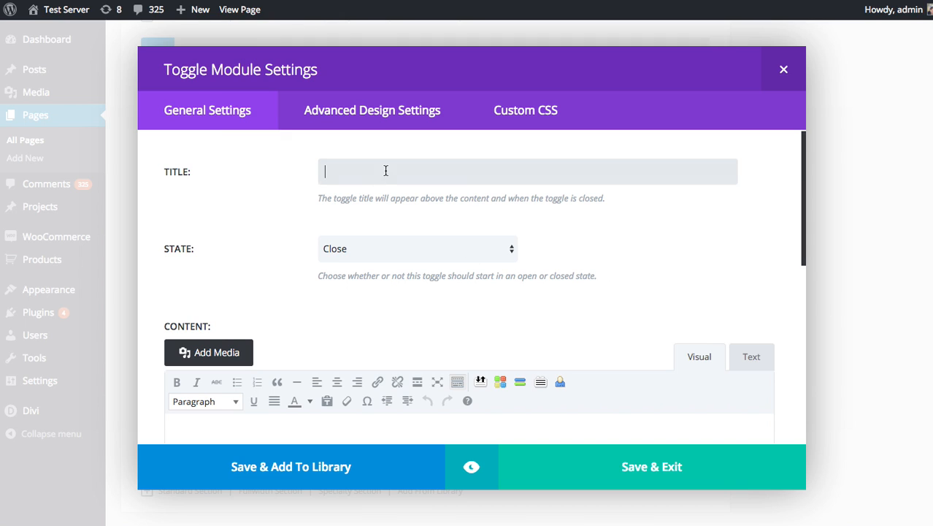
pyautogui.write('Can I use the themes on multiple sites?')
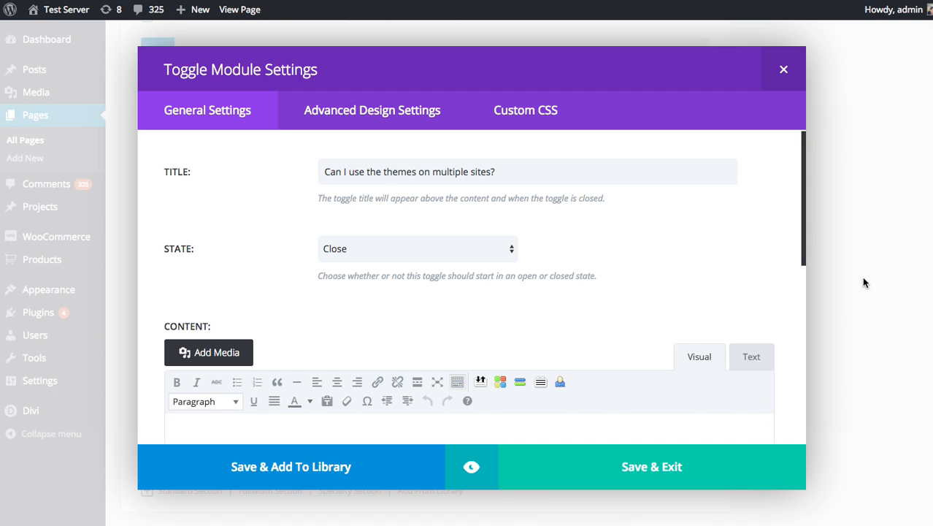
# Fill the toggle's content with the refund policy paragraph beginning "We offer no-questions-asked refunds to all customers within 30 days of your purchase."
pyautogui.scroll(-2, 739, 272)
pyautogui.click(434, 387)
pyautogui.write('We offer no-questions-asked refunds to all customers within 30 days of your purchase. If you are not satisfied with our product, then simply send us an email and we will refund your purchase right away. Our goal has always been to create a happy, thriving community. If you are not thrilled with the product or are not enjoying the experience, then we have no interest in forcing you to stay an unhappy member.')
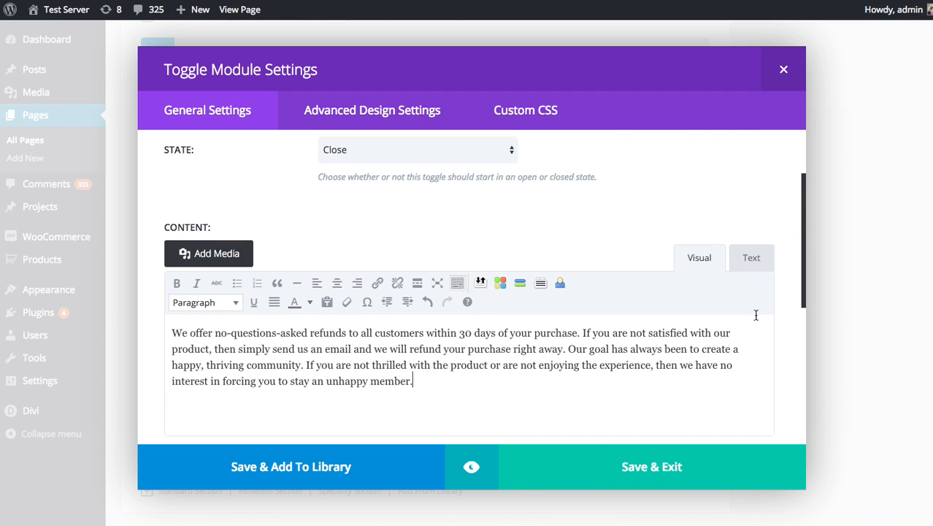
pyautogui.scroll(2, 627, 321)
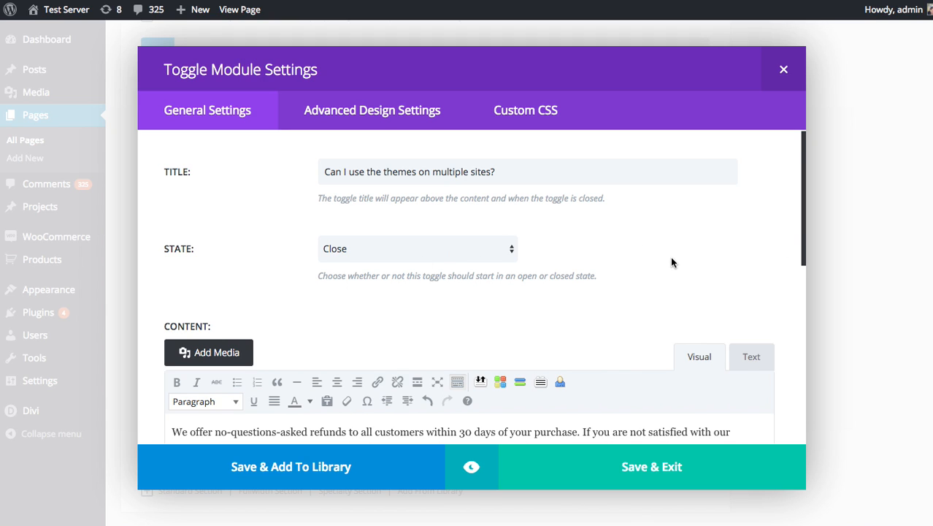
# Preview the toggle, test opening and closing it at desktop size, and switch the preview to tablet size
pyautogui.scroll(-3, 670, 255)
pyautogui.scroll(-2, 543, 297)
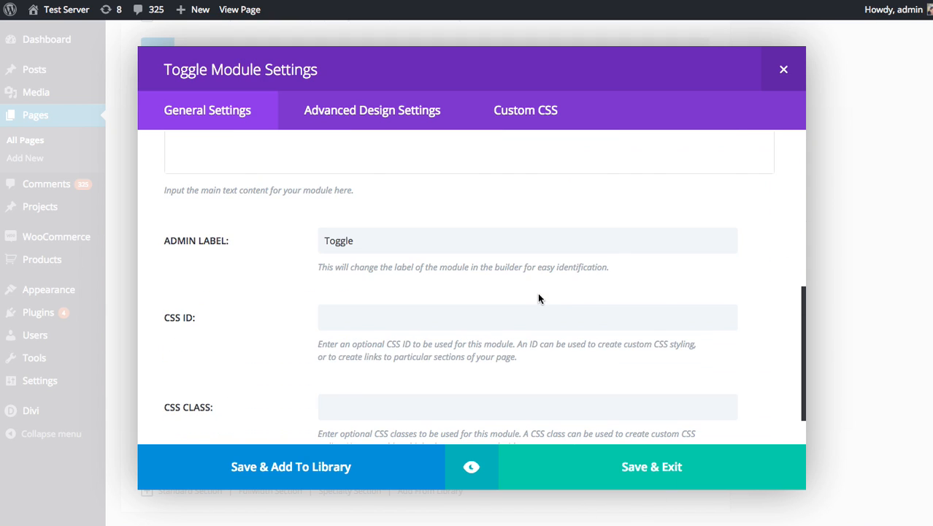
pyautogui.scroll(5, 730, 343)
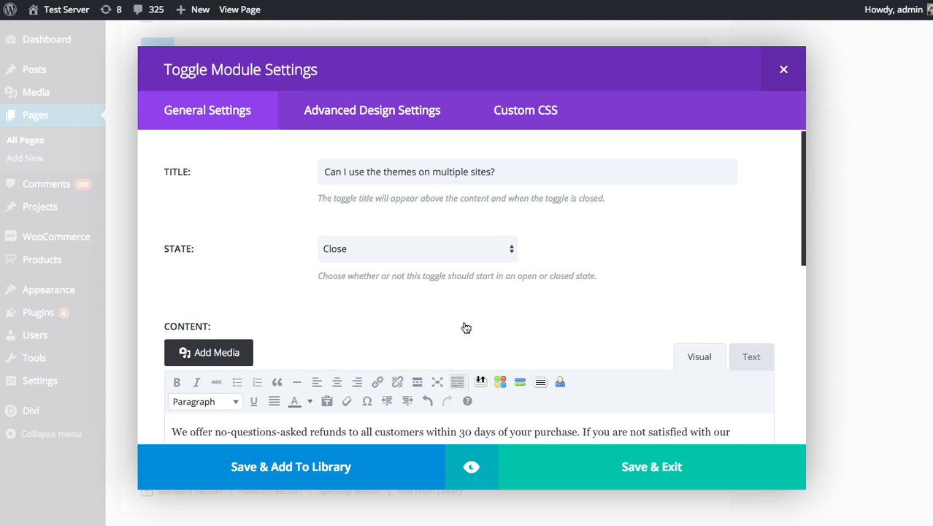
pyautogui.click(471, 466)
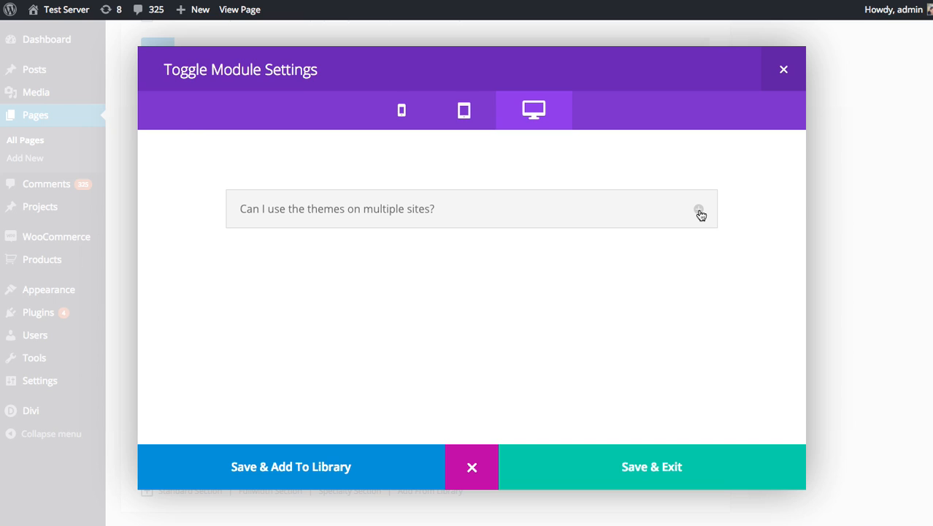
pyautogui.click(699, 211)
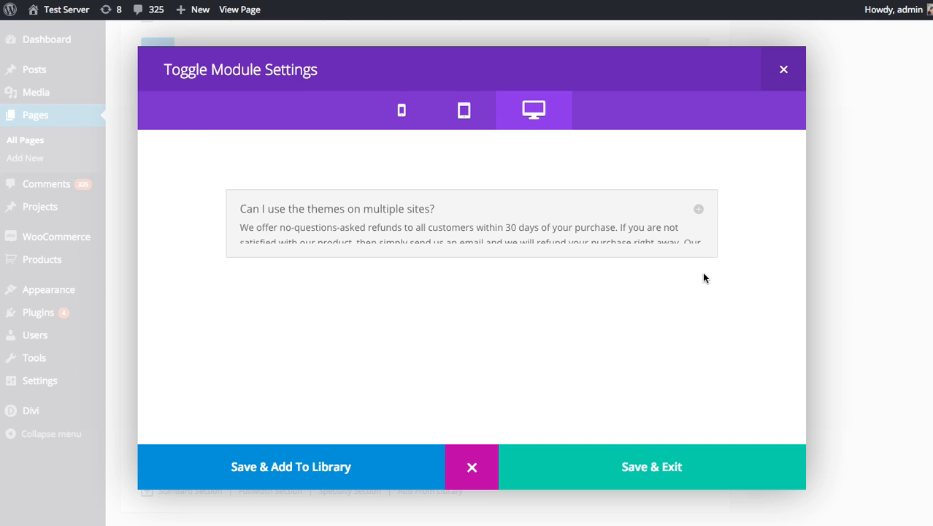
pyautogui.click(699, 211)
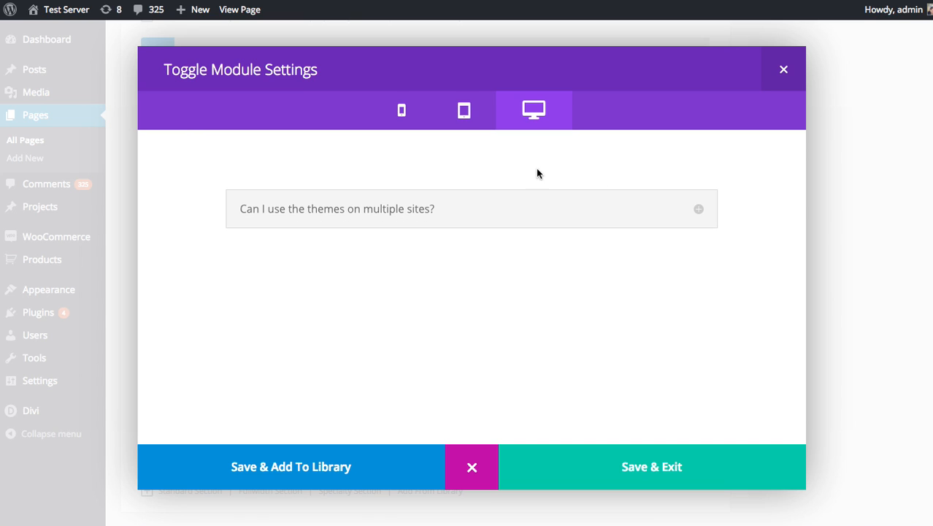
pyautogui.click(465, 117)
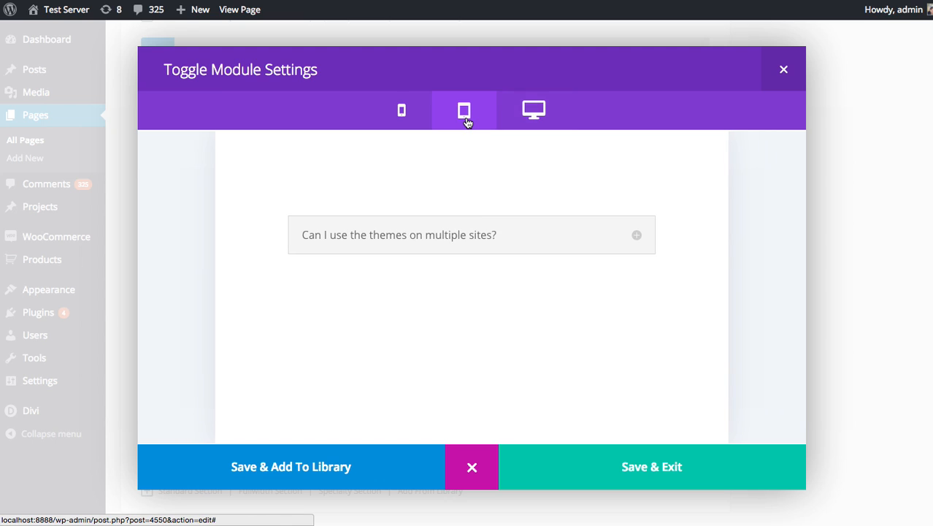
# Check the toggle preview at phone, tablet and desktop sizes, and close the preview
pyautogui.click(401, 114)
pyautogui.click(464, 113)
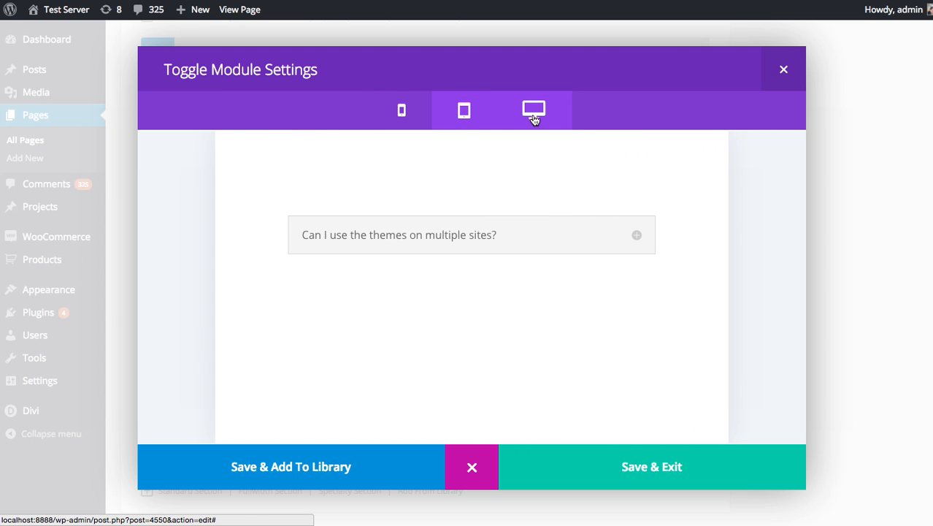
pyautogui.click(537, 119)
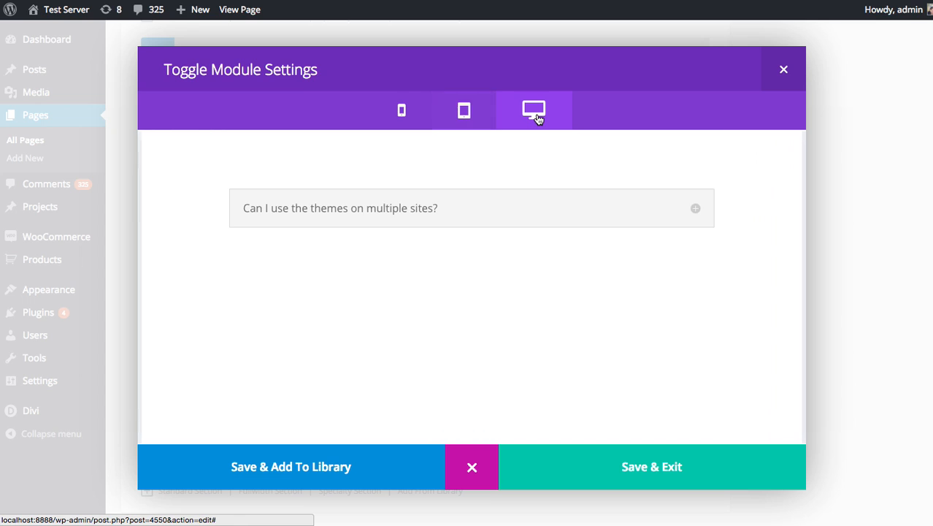
pyautogui.click(472, 468)
# Review the toggle's remaining general settings, save the module, and update the Sales Page
pyautogui.scroll(-8, 783, 252)
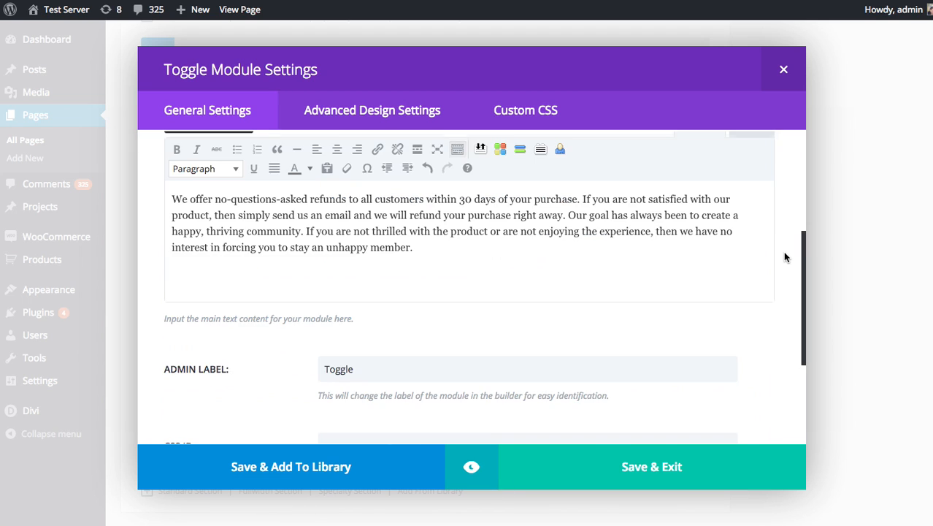
pyautogui.scroll(-1, 785, 257)
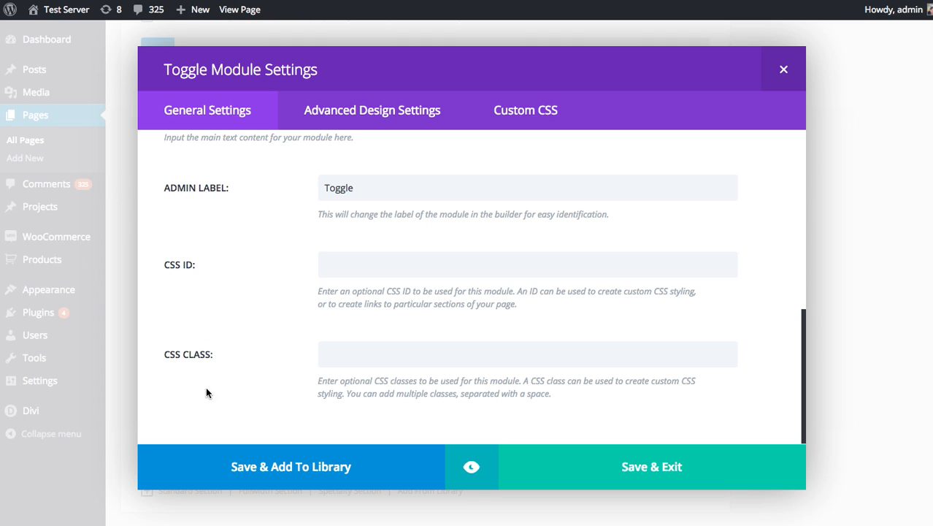
pyautogui.scroll(5, 298, 327)
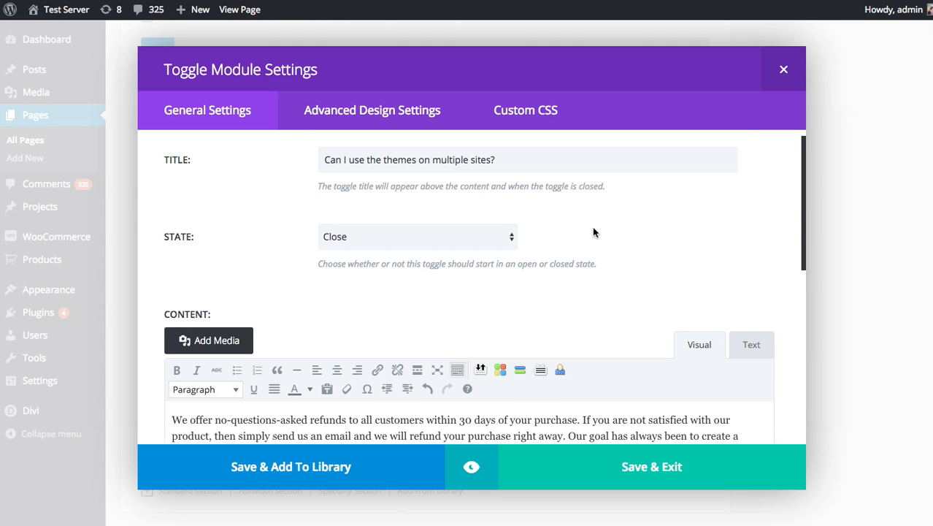
pyautogui.scroll(1, 634, 467)
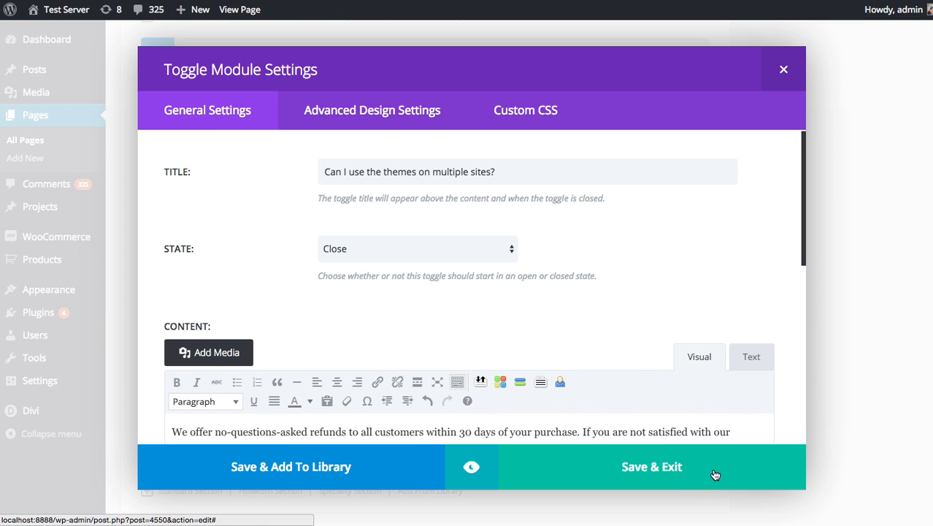
pyautogui.click(676, 468)
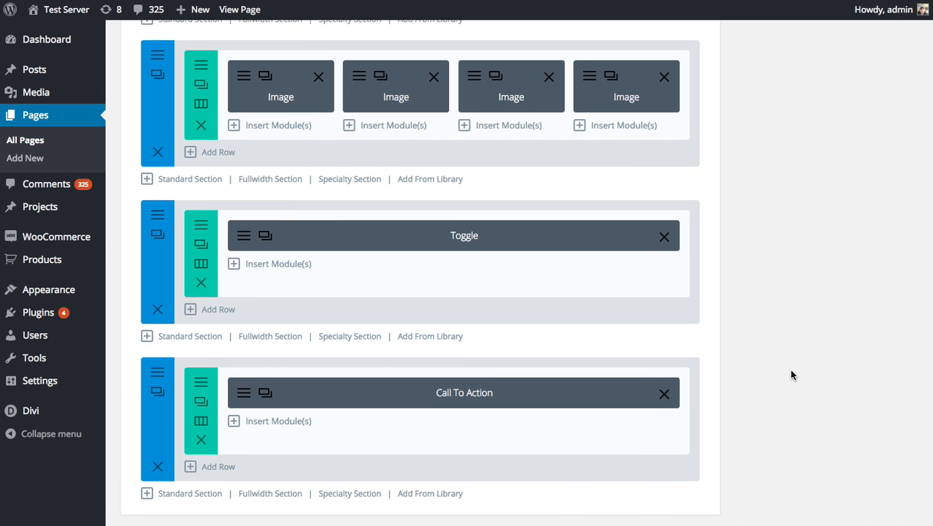
pyautogui.scroll(10, 818, 322)
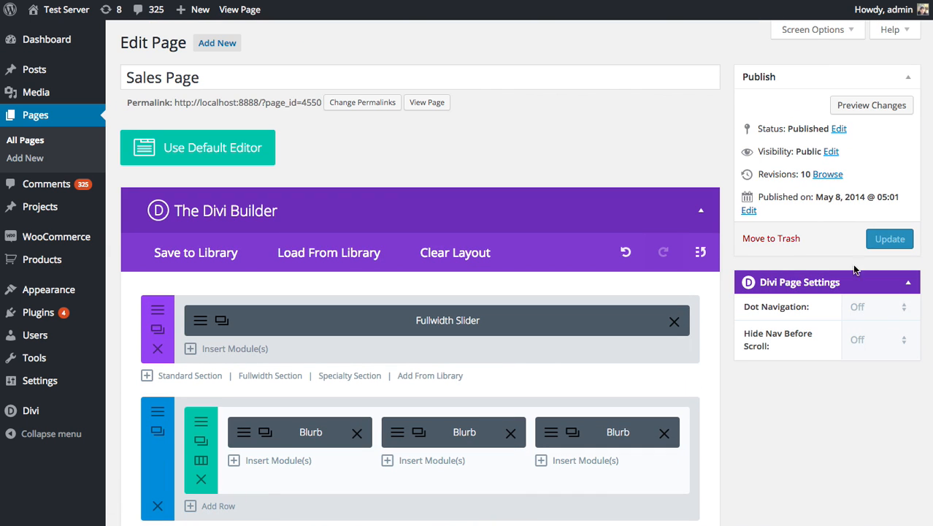
pyautogui.click(892, 241)
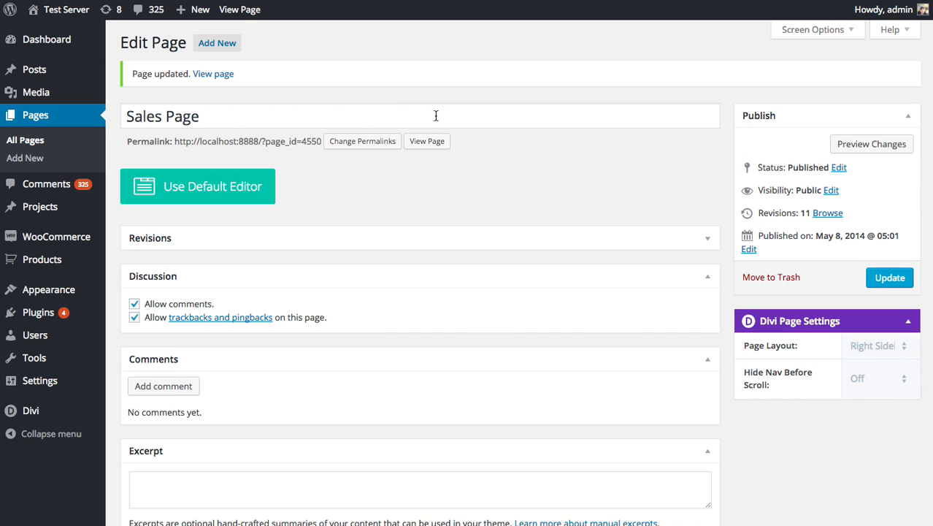
# View the live Sales Page and open the "Can I use the themes on multiple sites?" toggle to check its answer text
pyautogui.click(427, 141)
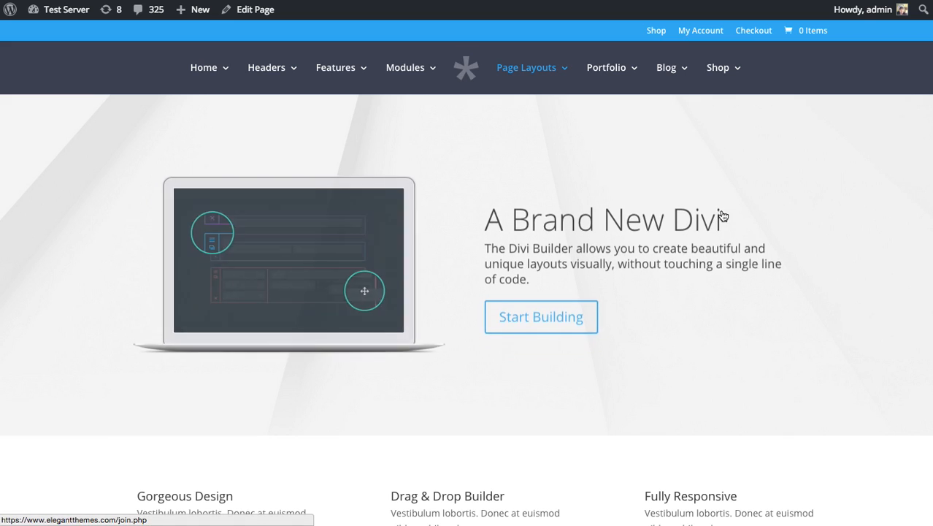
pyautogui.scroll(-15, 720, 215)
pyautogui.scroll(-4, 726, 211)
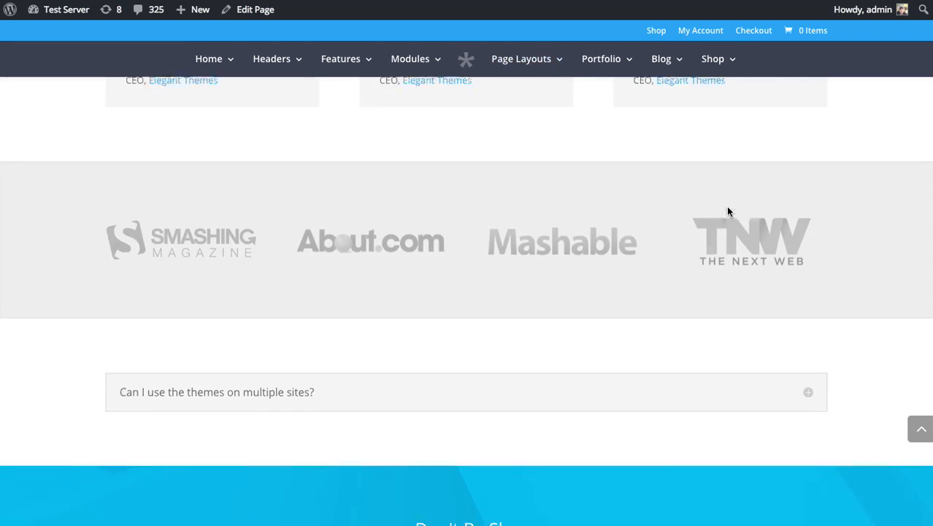
pyautogui.scroll(-1, 653, 264)
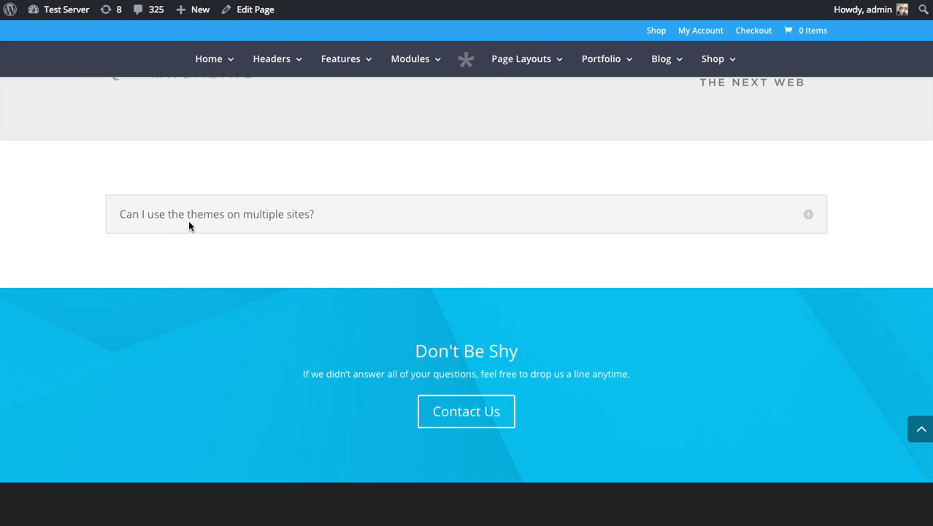
pyautogui.click(808, 216)
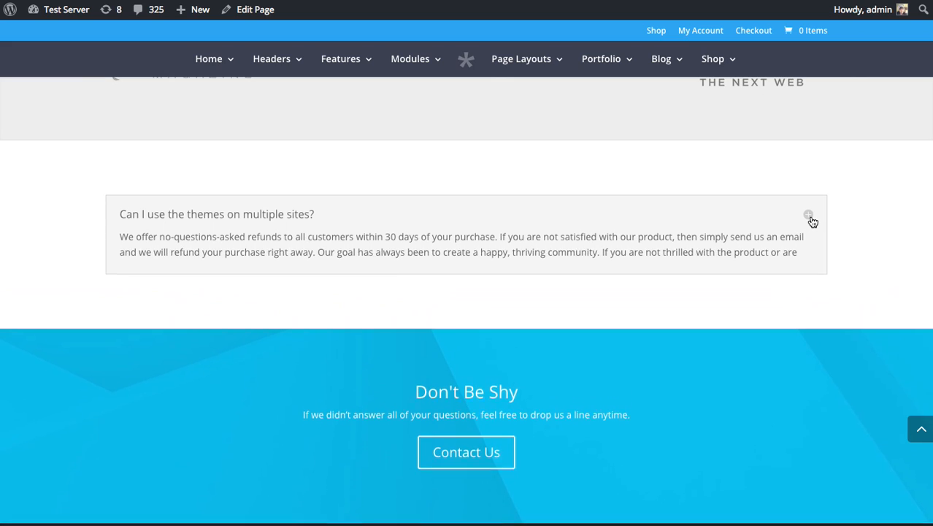
pyautogui.moveTo(573, 274); pyautogui.dragTo(127, 241)
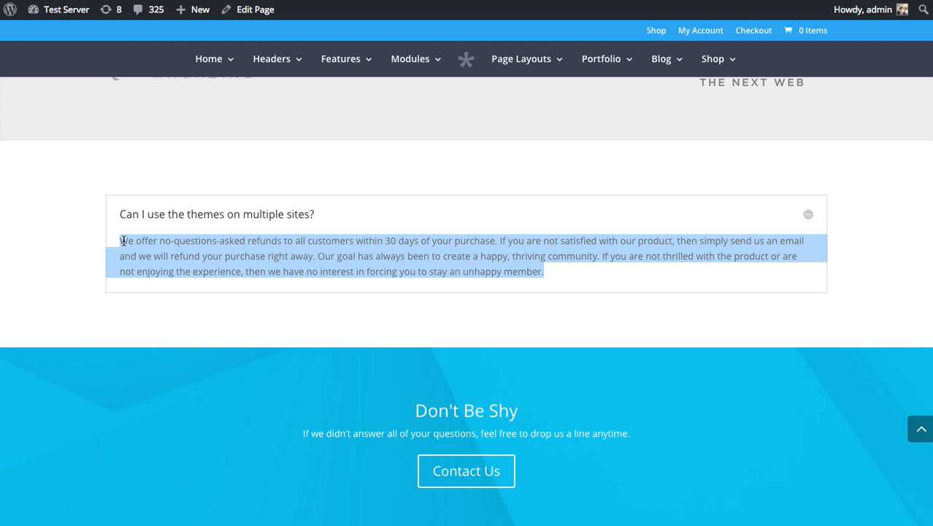
pyautogui.click(123, 241)
pyautogui.scroll(10, 630, 293)
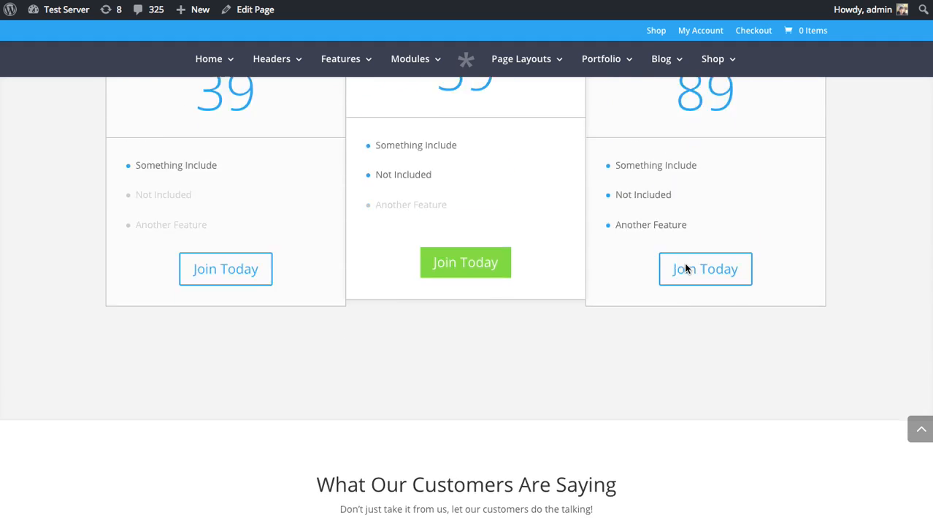
pyautogui.scroll(5, 684, 268)
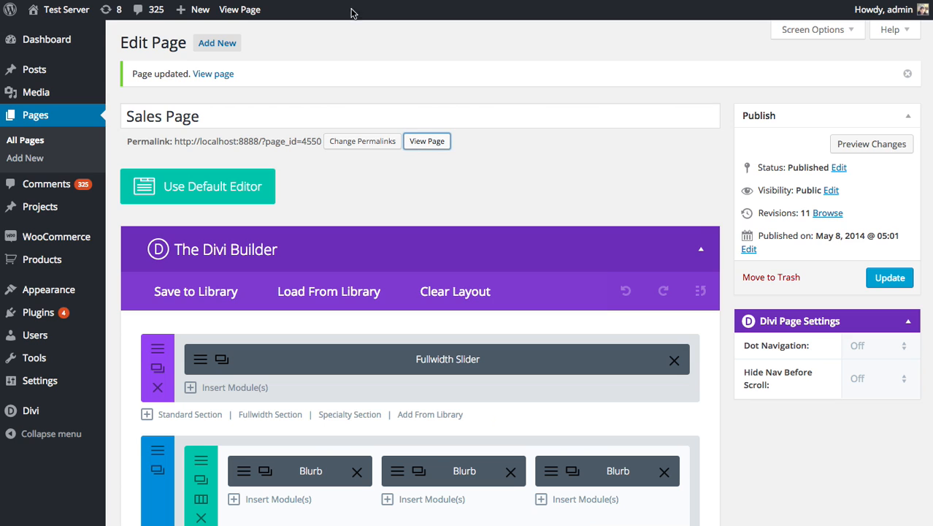
# Duplicate the toggle module in the page builder and set the copy's title to "What are Photoshop Files?"
pyautogui.scroll(-15, 738, 247)
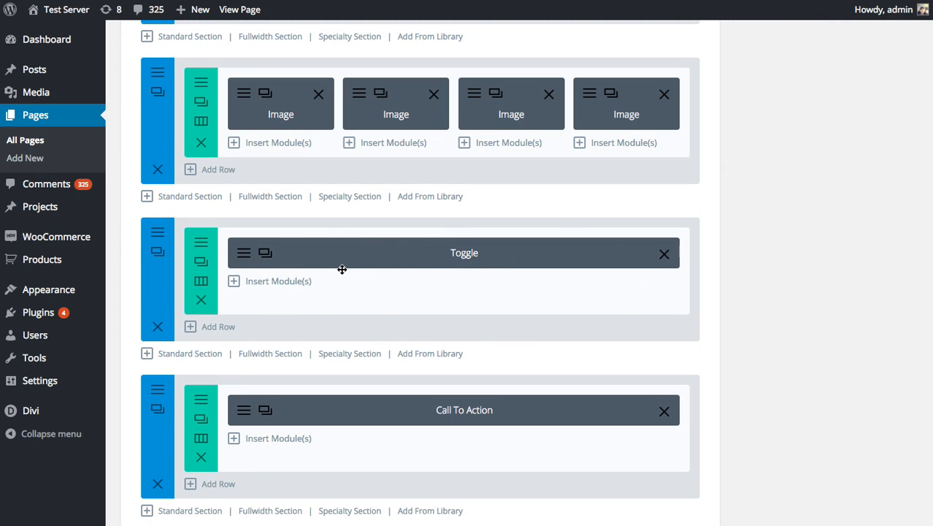
pyautogui.click(270, 260)
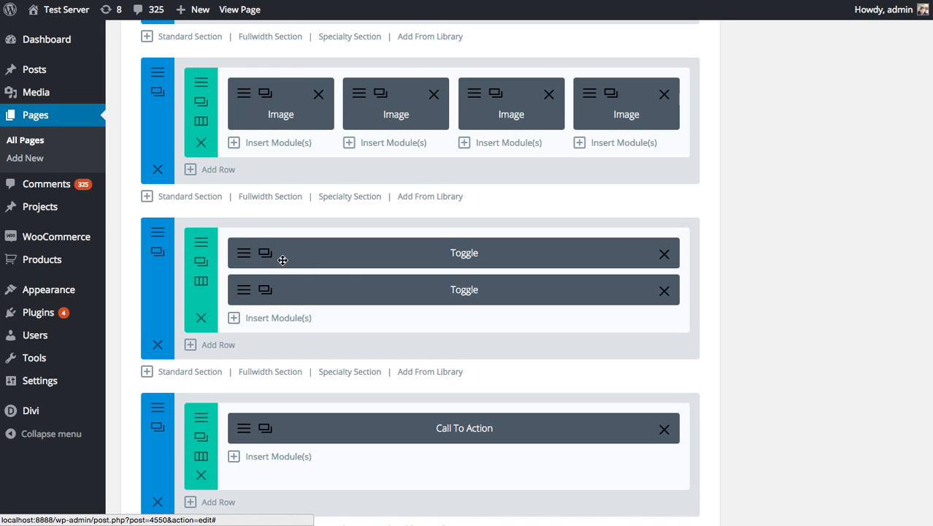
pyautogui.click(244, 295)
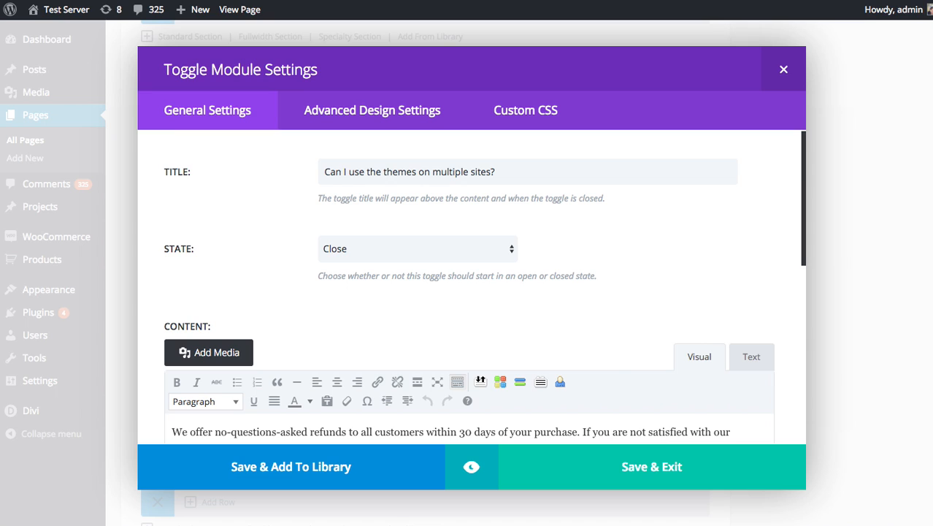
pyautogui.tripleClick(473, 170)
pyautogui.write('What are Photoshop Files?')
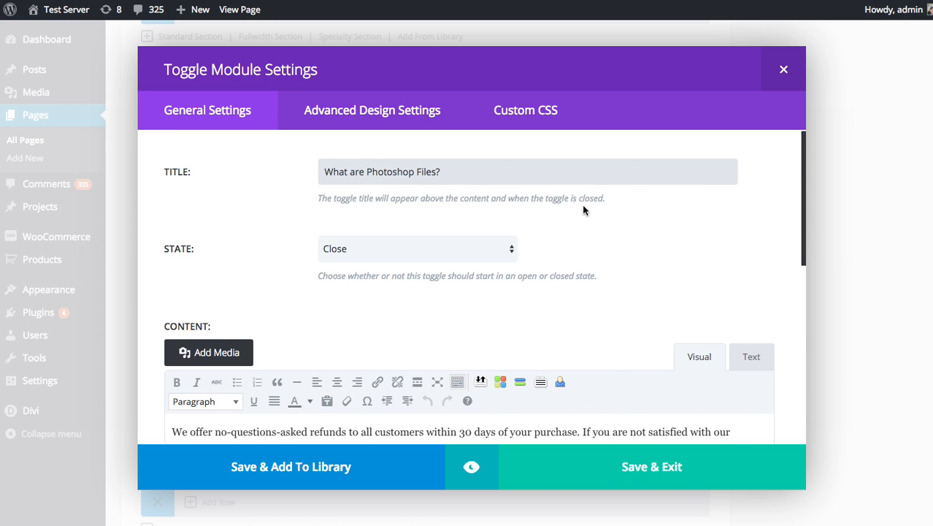
pyautogui.scroll(-2, 255, 334)
pyautogui.scroll(-5, 521, 337)
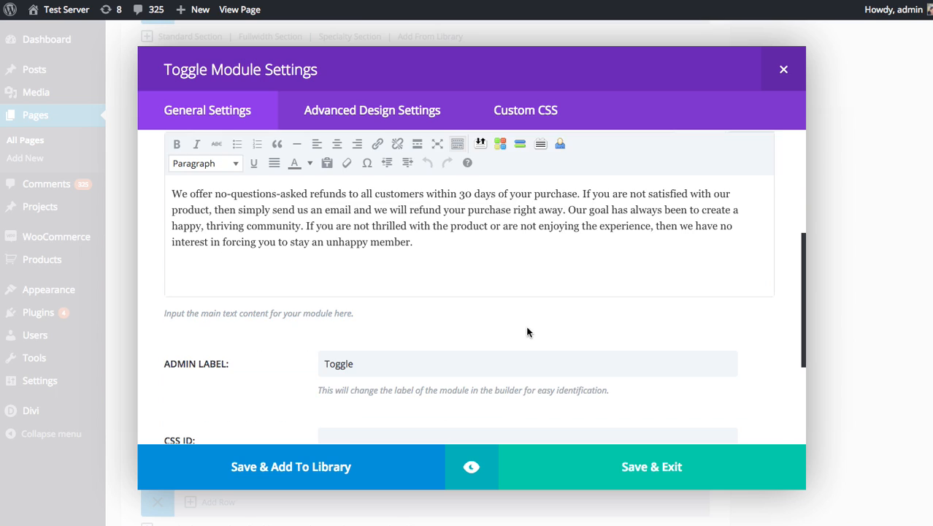
pyautogui.scroll(-1, 555, 273)
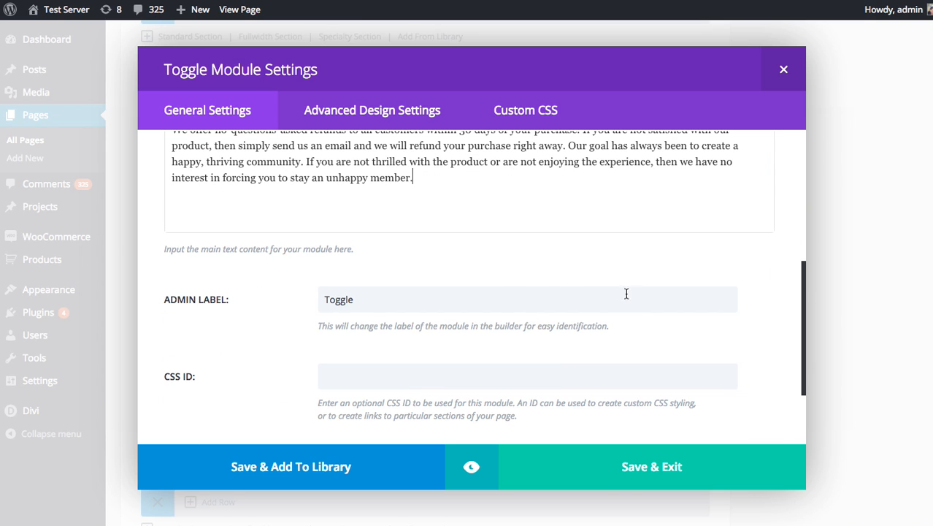
pyautogui.scroll(8, 727, 344)
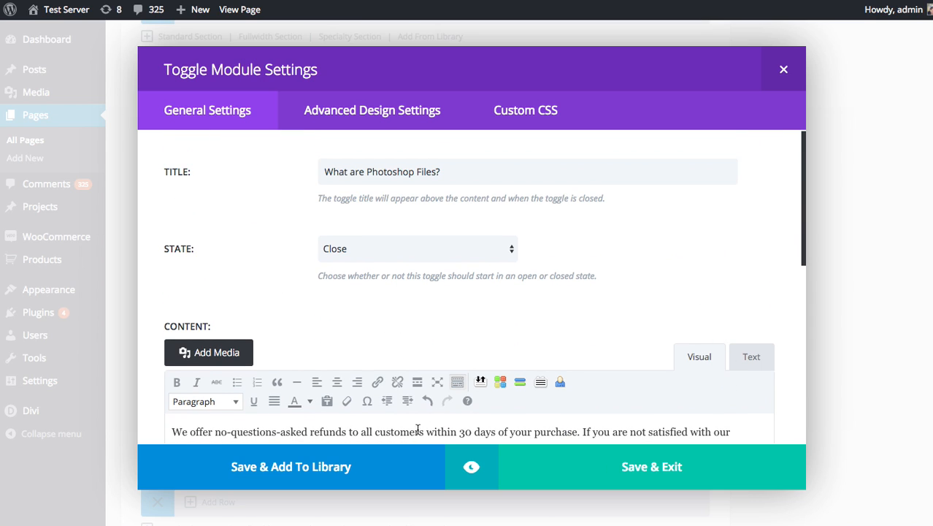
# Preview the two toggles together, test opening and closing each one, and close the preview
pyautogui.click(471, 467)
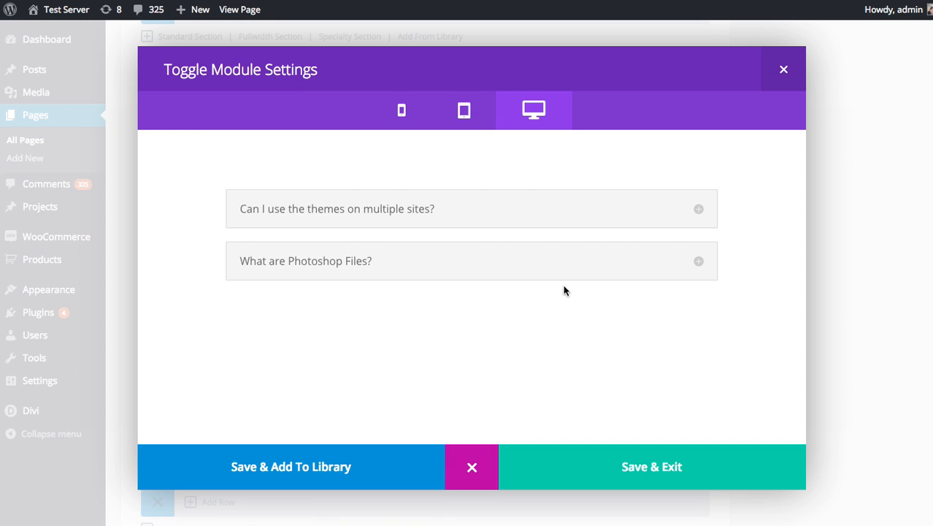
pyautogui.click(690, 261)
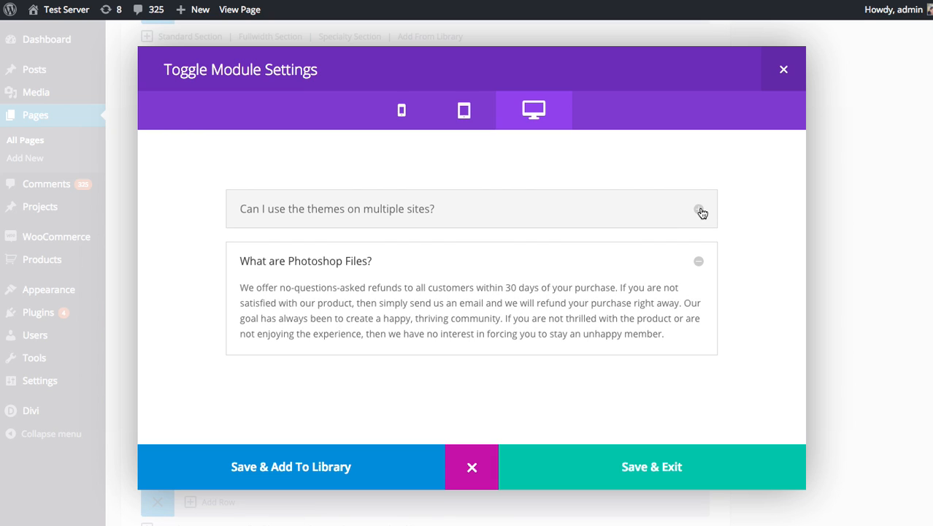
pyautogui.click(700, 211)
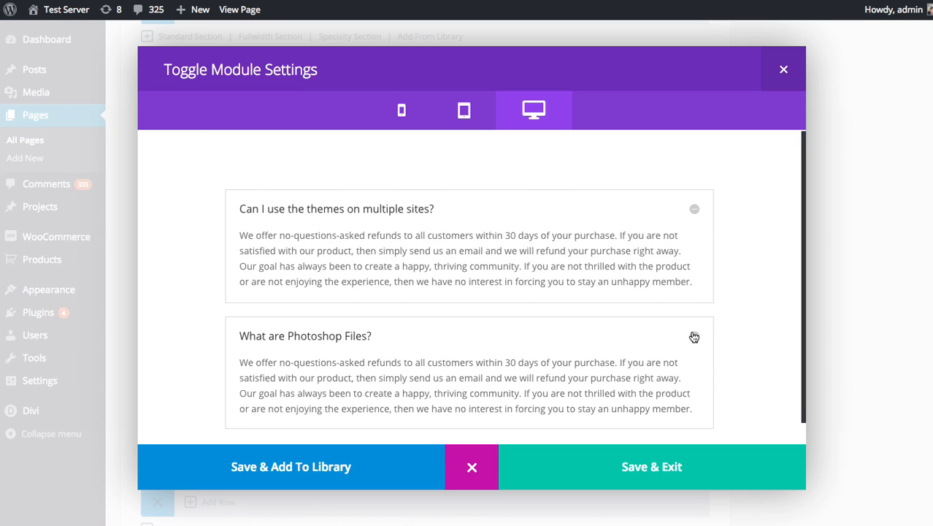
pyautogui.click(694, 336)
pyautogui.click(699, 211)
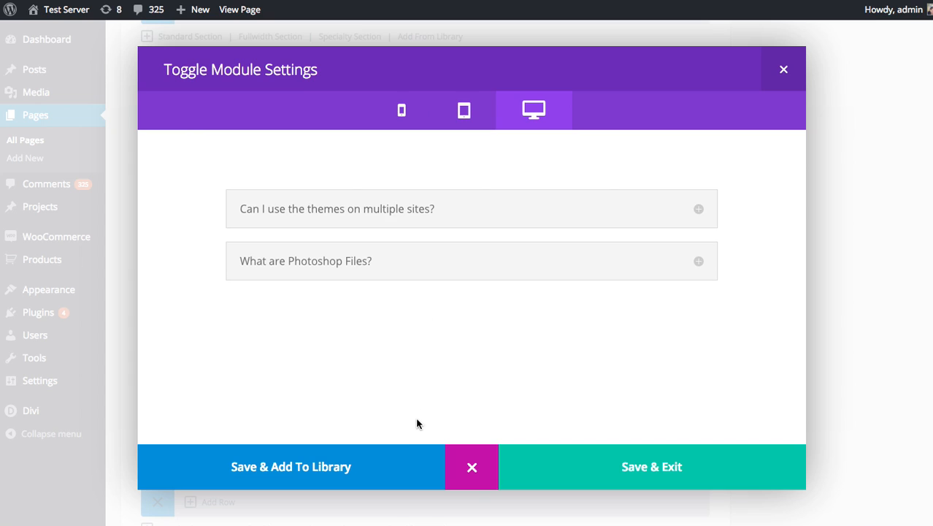
pyautogui.click(471, 466)
# Set the "What are Photoshop Files?" toggle's state to Open, save the module, and update the page
pyautogui.click(397, 249)
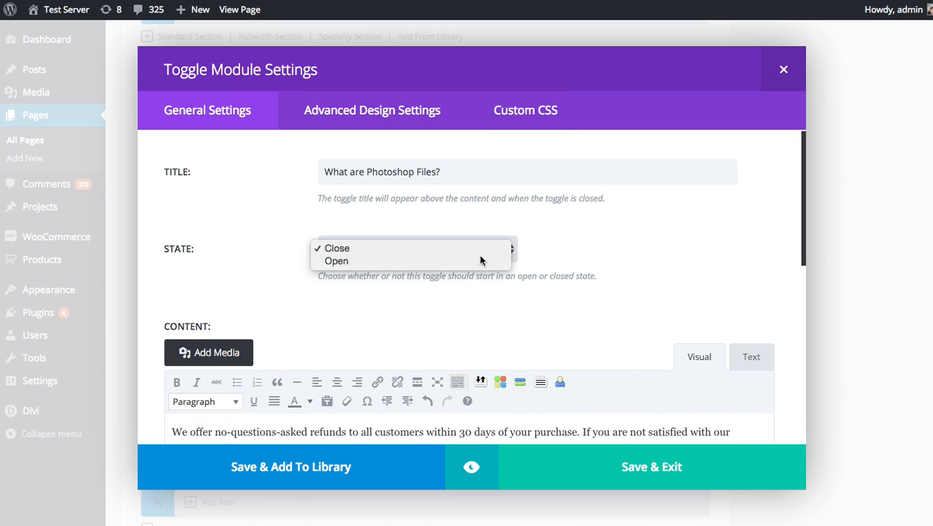
pyautogui.click(449, 260)
pyautogui.click(690, 460)
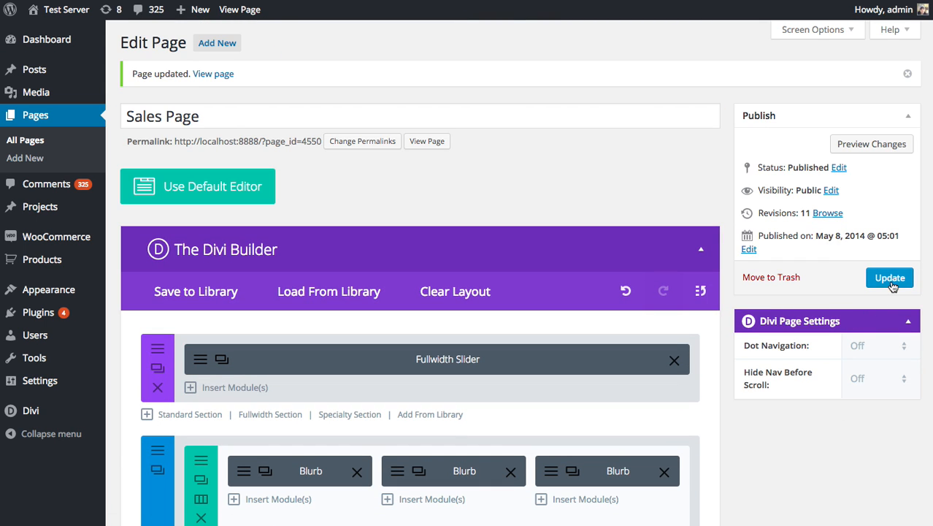
pyautogui.click(890, 280)
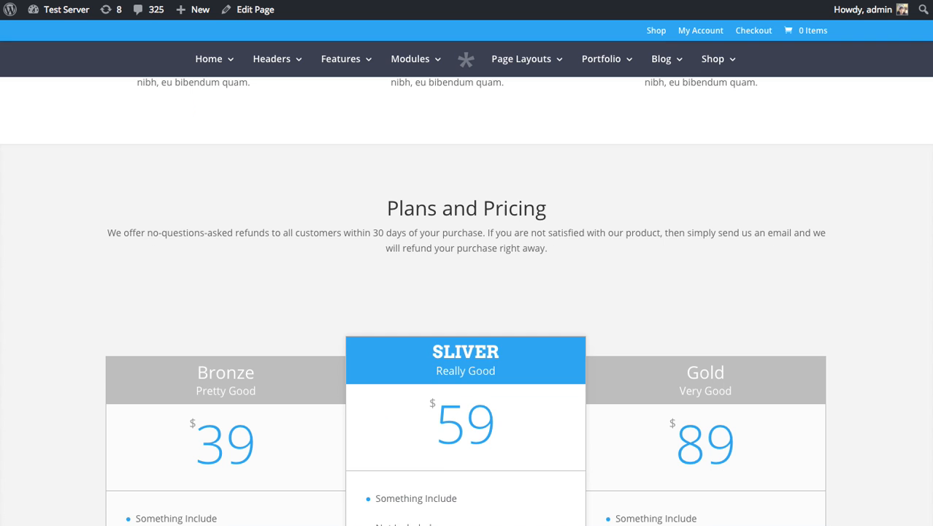
# Check both FAQ toggles on the live page, closing "What are Photoshop Files?" and opening "Can I use the themes on multiple sites?"
pyautogui.scroll(10, 592, 234)
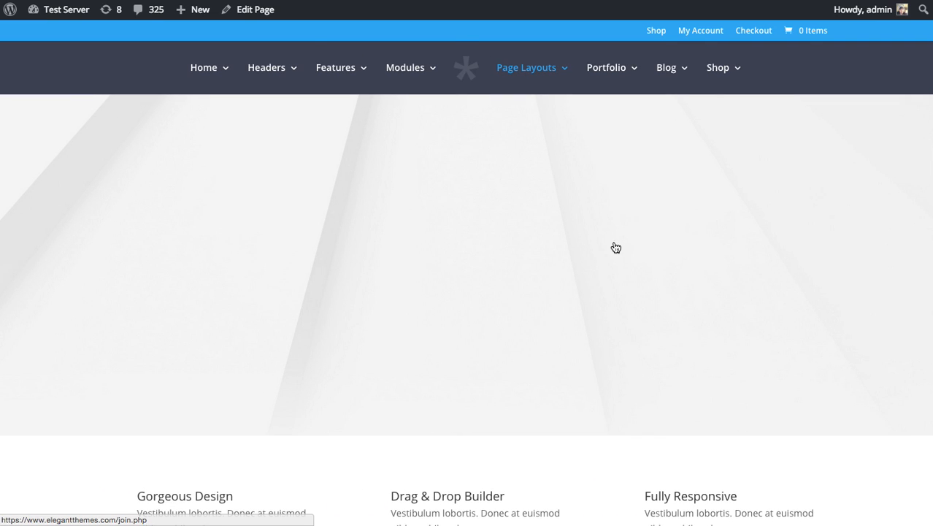
pyautogui.scroll(-5, 679, 246)
pyautogui.scroll(-15, 680, 250)
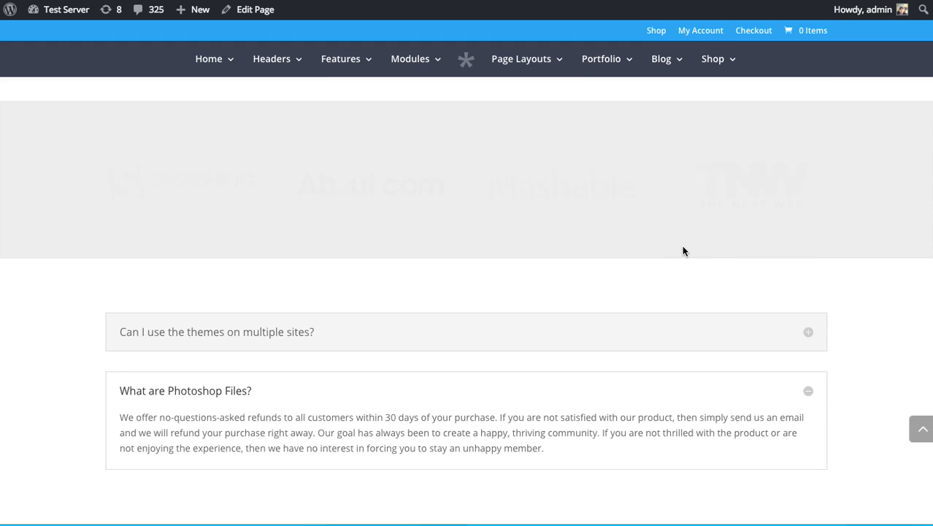
pyautogui.scroll(1, 686, 285)
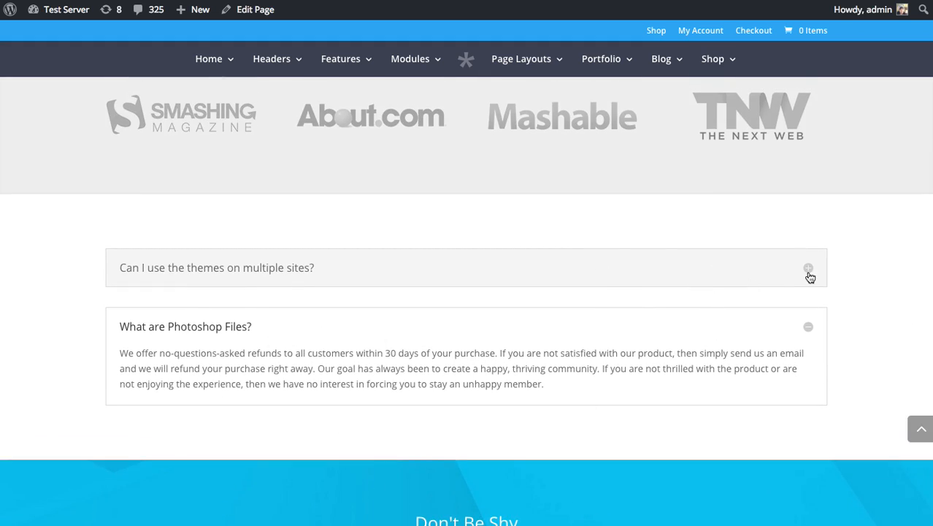
pyautogui.click(811, 333)
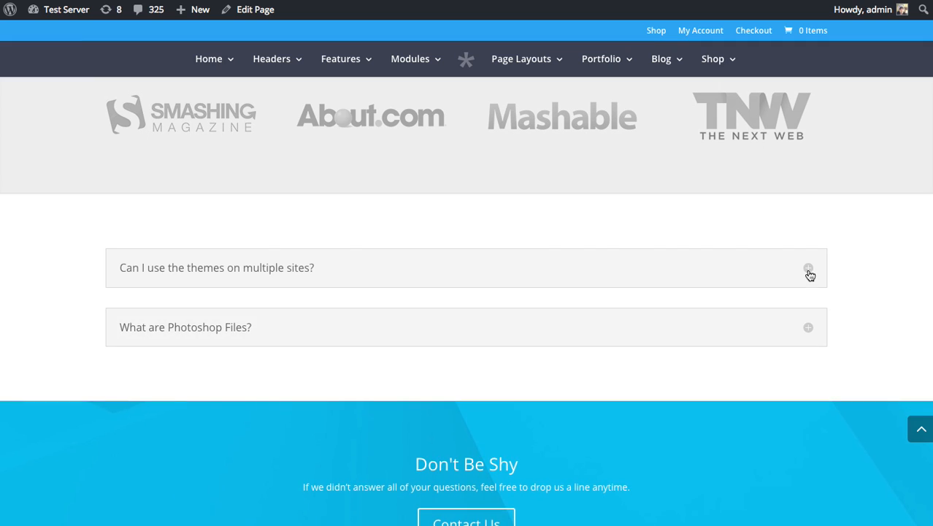
pyautogui.click(808, 270)
pyautogui.click(458, 267)
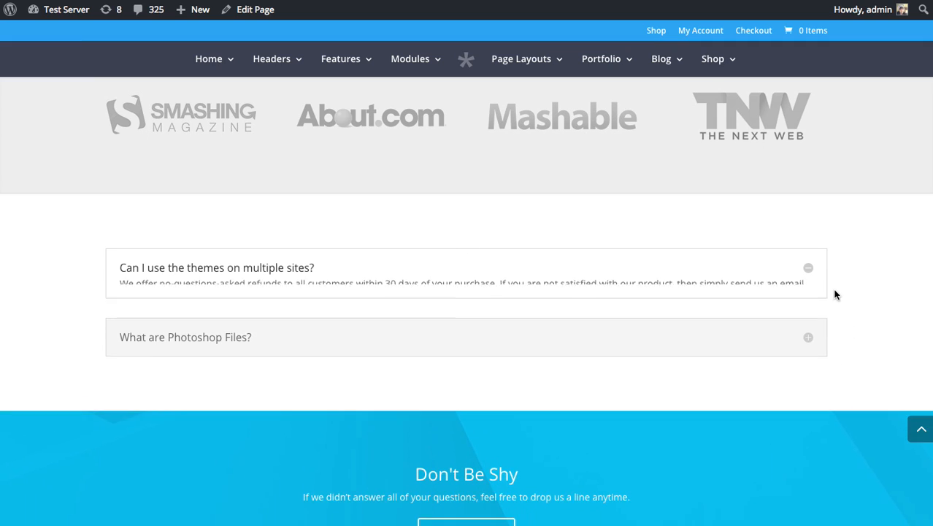
# Close the "Can I use the themes on multiple sites?" toggle on the live page and open its module's advanced design settings in the page editor
pyautogui.click(809, 271)
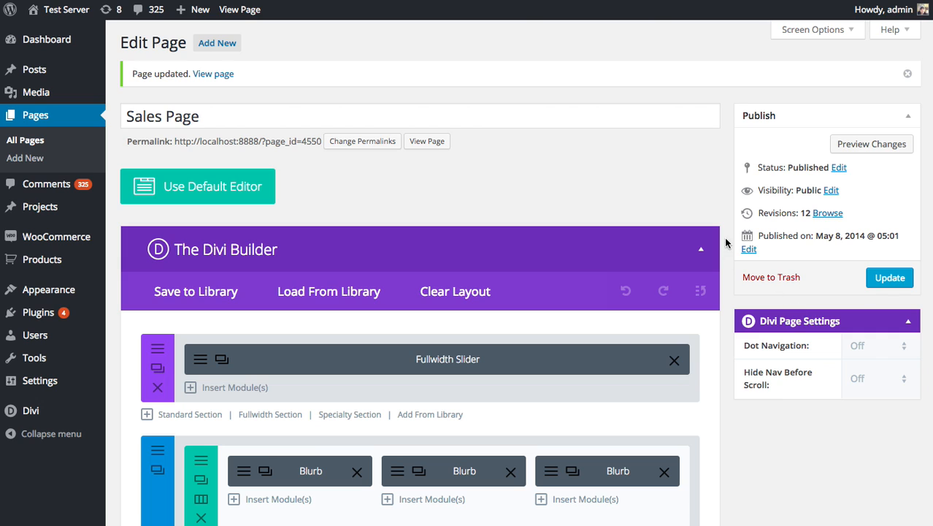
pyautogui.scroll(-10, 726, 246)
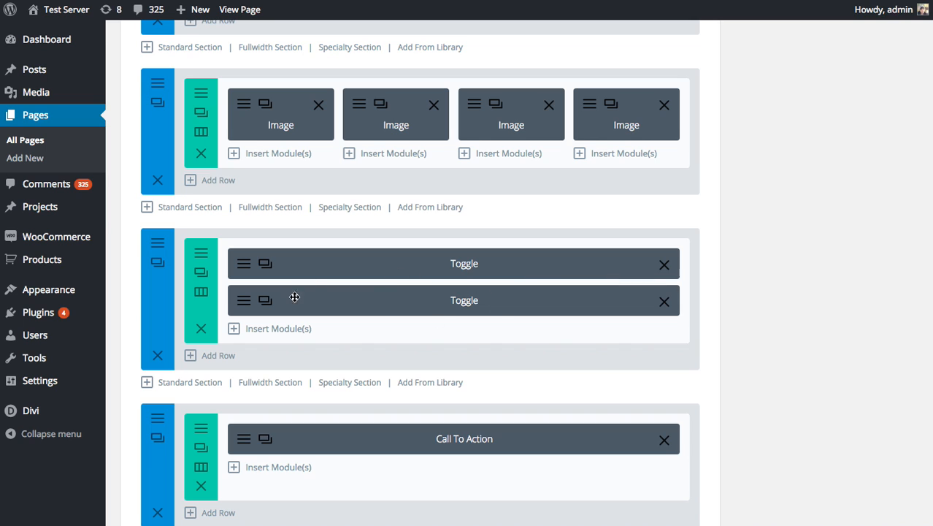
pyautogui.click(246, 268)
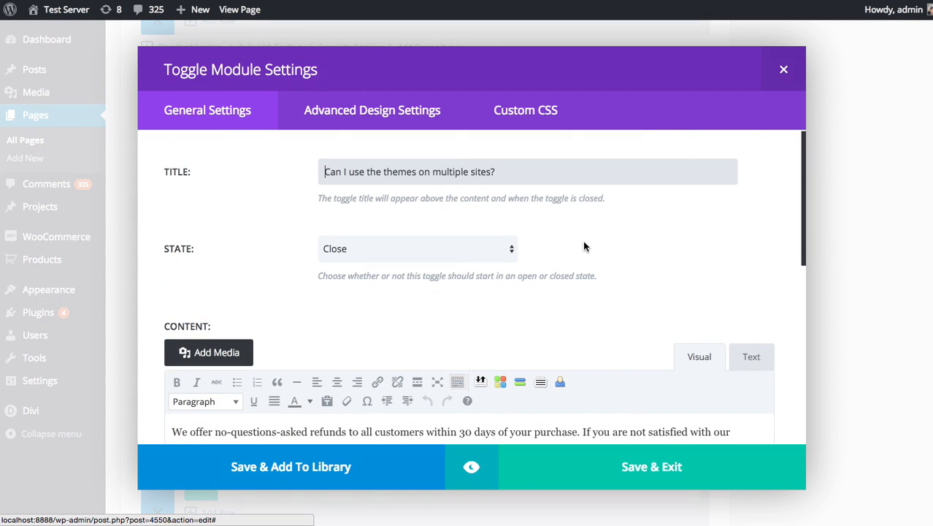
pyautogui.click(397, 115)
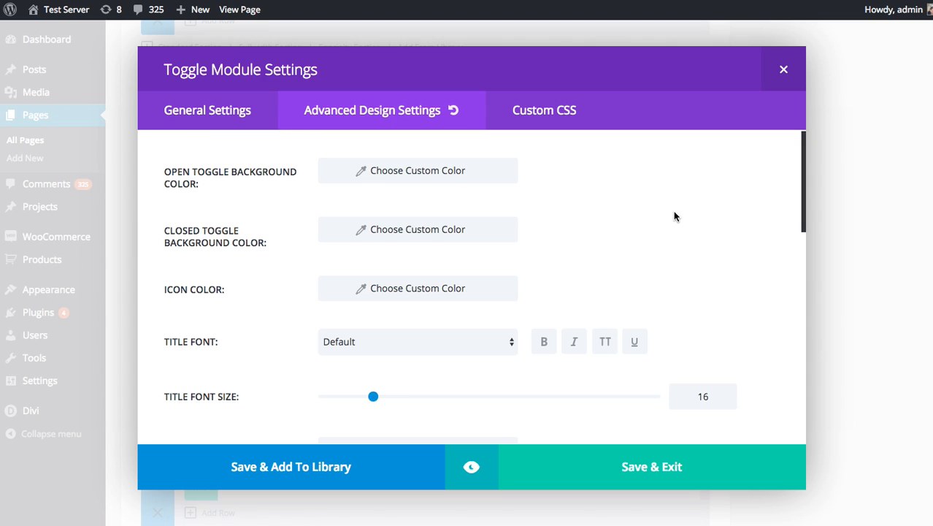
# Set the toggle's title font to Arvo in bold uppercase with a font size of 20
pyautogui.scroll(-1, 673, 221)
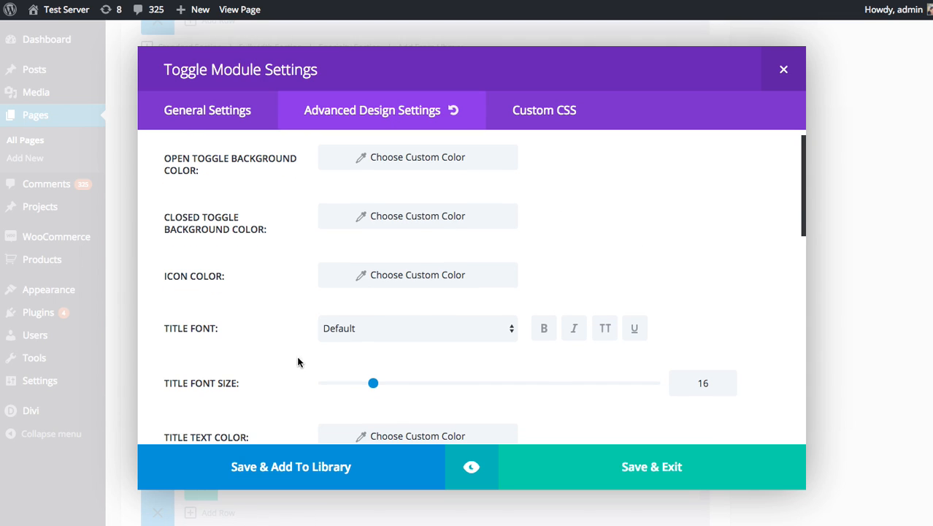
pyautogui.click(429, 328)
pyautogui.click(384, 377)
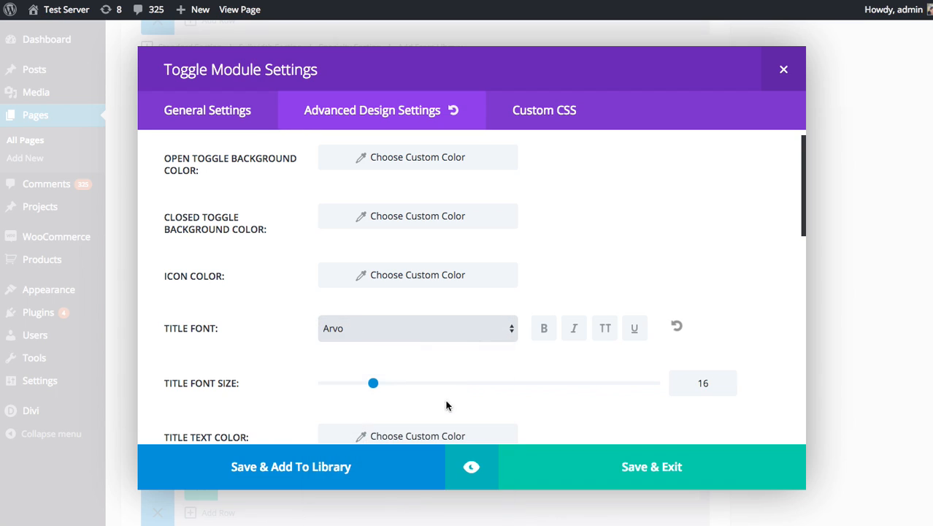
pyautogui.click(540, 330)
pyautogui.click(604, 329)
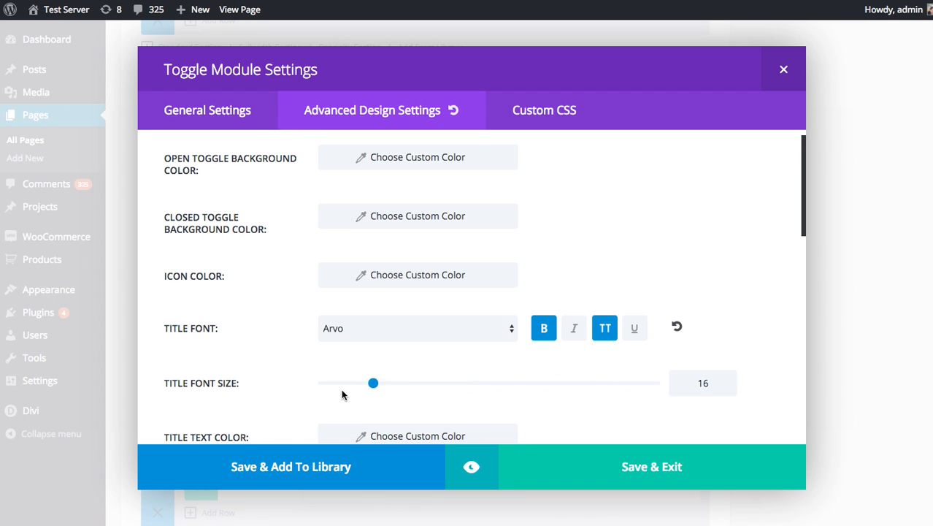
pyautogui.moveTo(373, 389); pyautogui.dragTo(388, 384)
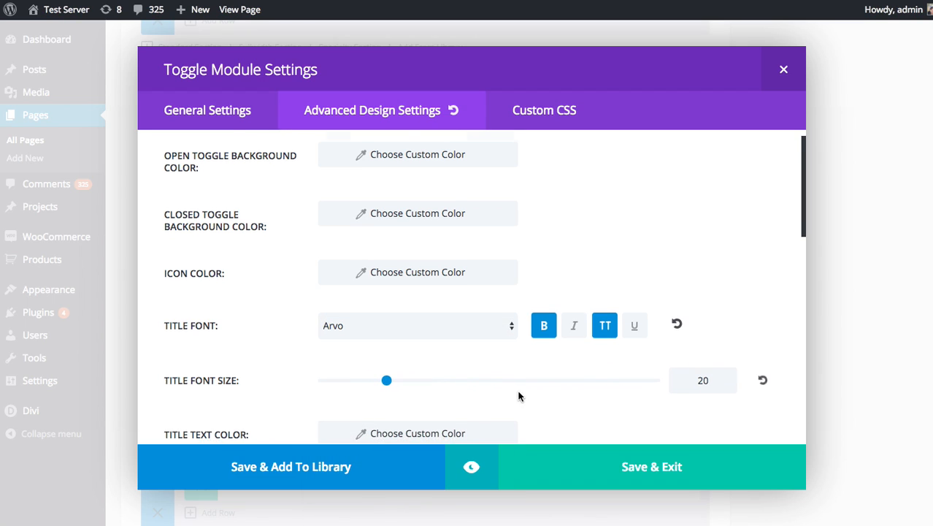
# Preview the restyled toggle title, test opening and closing the toggle, and leave the preview
pyautogui.scroll(-1, 582, 381)
pyautogui.scroll(-2, 582, 381)
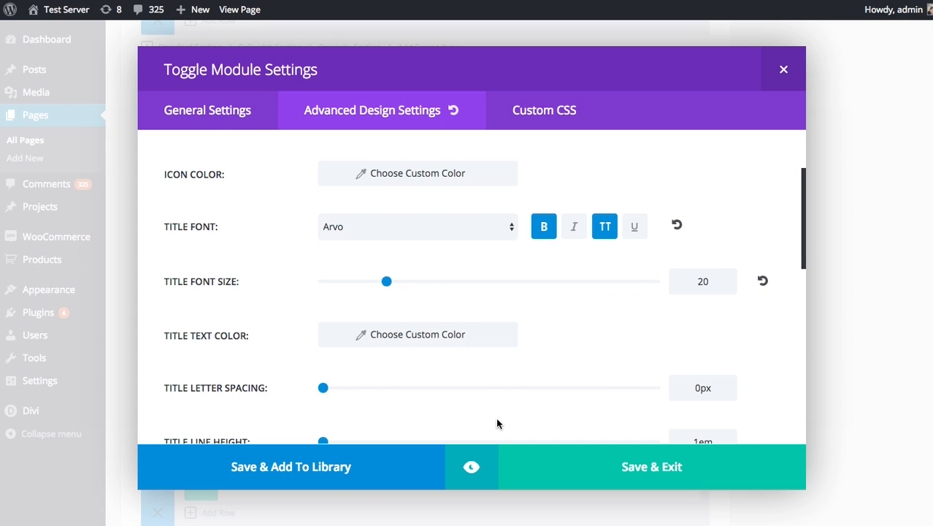
pyautogui.click(472, 466)
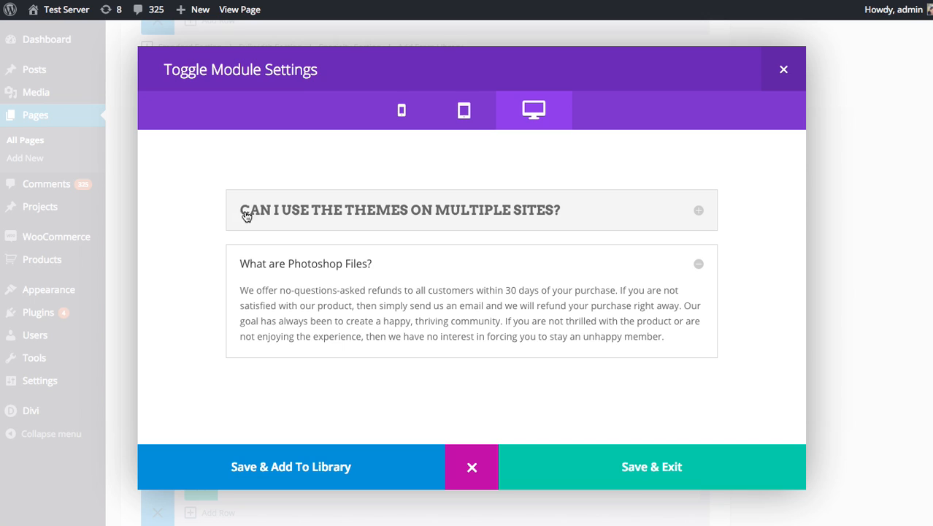
pyautogui.click(462, 215)
pyautogui.click(515, 214)
pyautogui.click(473, 459)
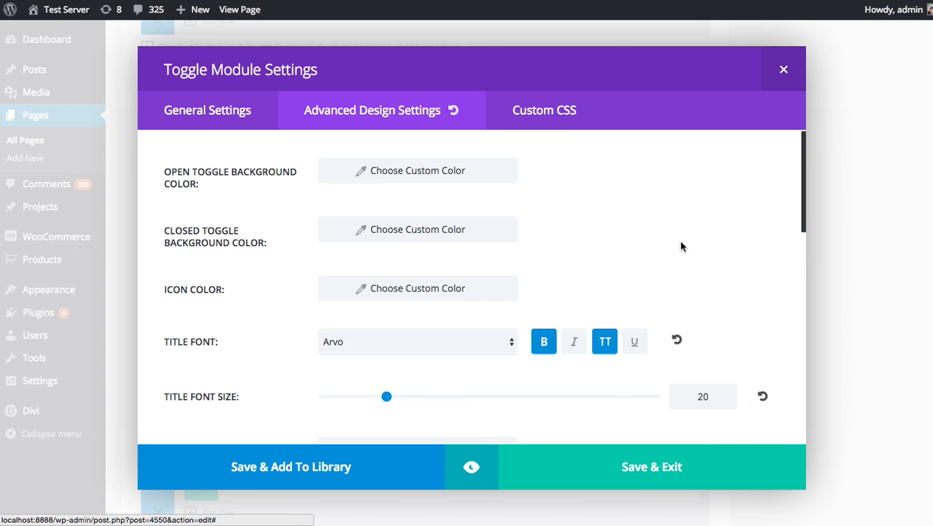
# Set the toggle's title text color to white (#fff)
pyautogui.scroll(-3, 564, 281)
pyautogui.scroll(-2, 602, 263)
pyautogui.click(411, 281)
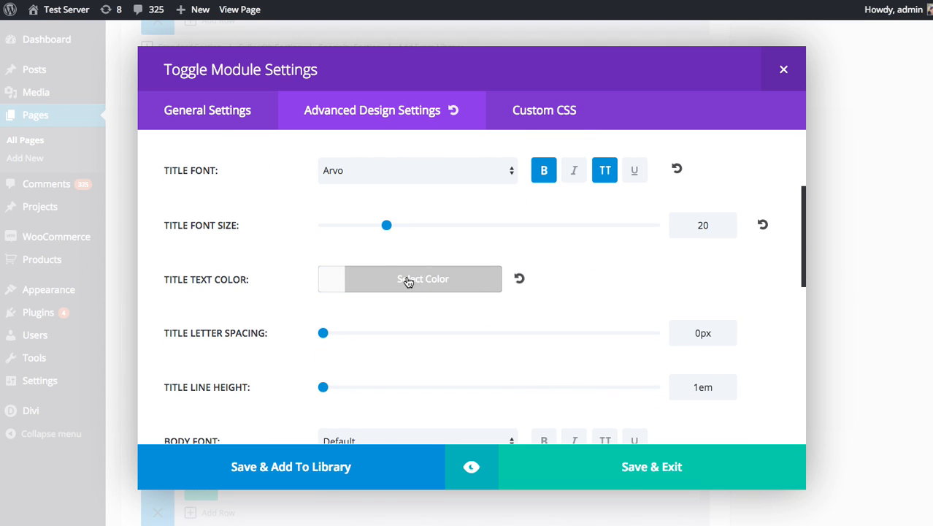
pyautogui.click(413, 281)
pyautogui.click(329, 314)
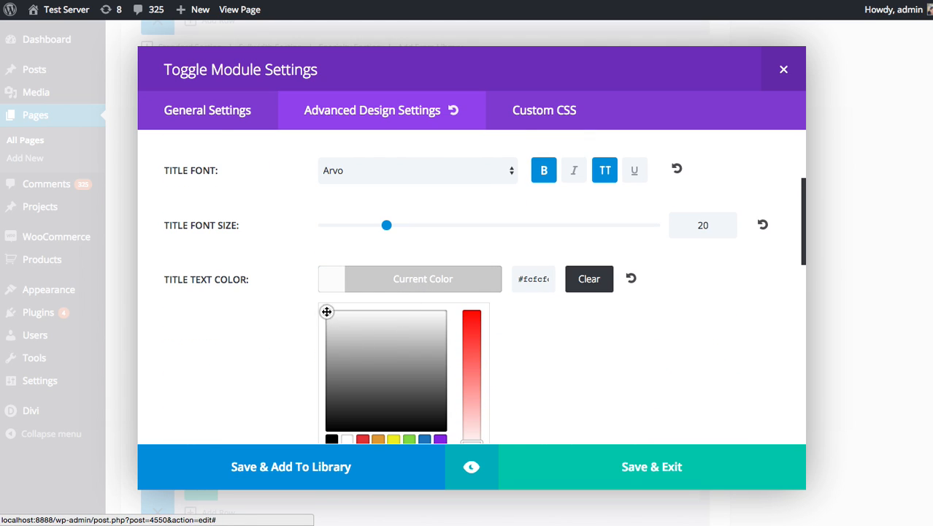
pyautogui.tripleClick(545, 280)
pyautogui.write('#fff')
pyautogui.click(468, 283)
# Set the toggle module's background color to purple #8224e3 and preview the result
pyautogui.scroll(-5, 550, 284)
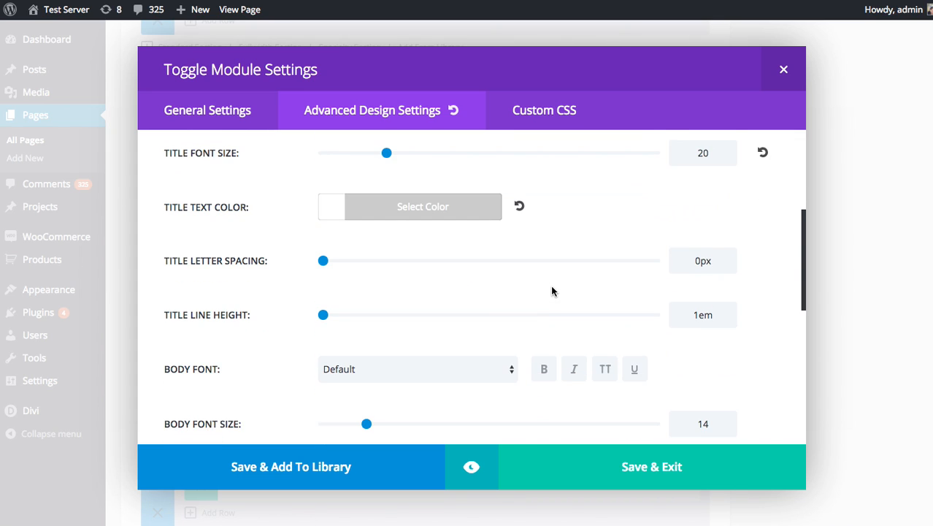
pyautogui.scroll(-6, 552, 278)
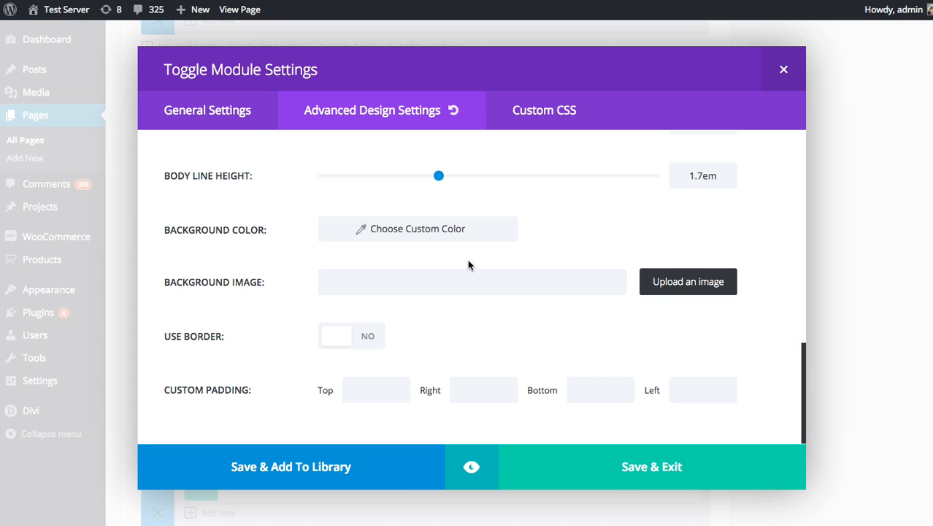
pyautogui.click(406, 234)
pyautogui.click(438, 393)
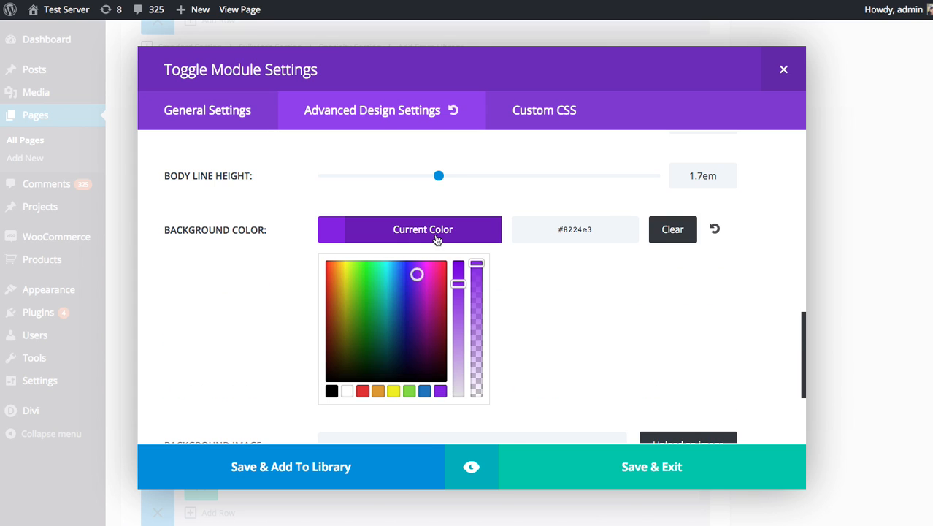
pyautogui.click(437, 238)
pyautogui.click(467, 468)
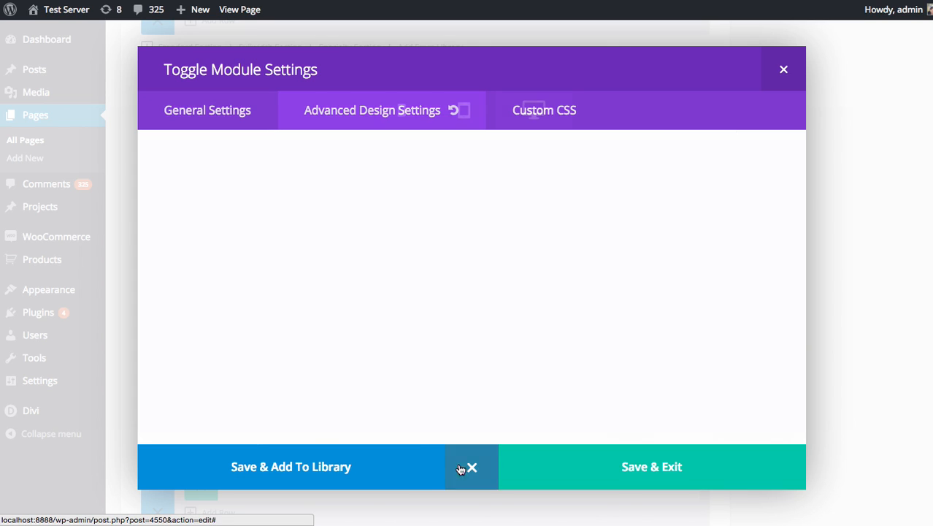